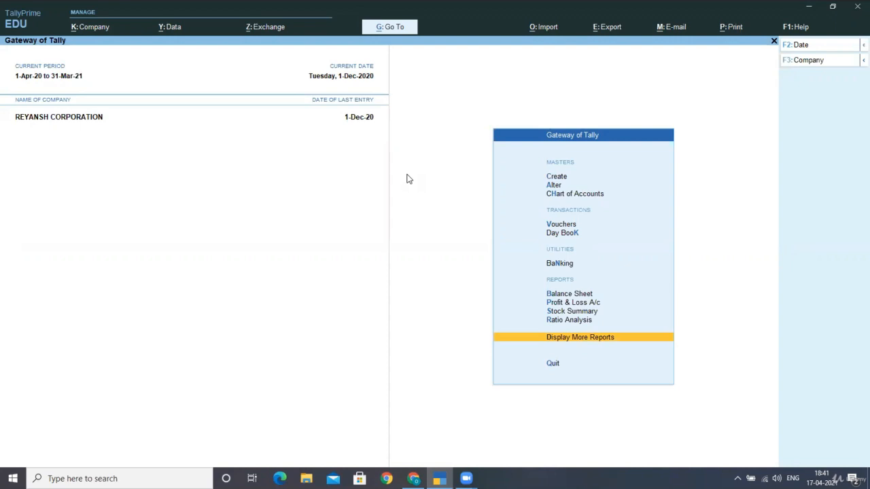
Step: Start creating a new ledger in the accounting masters
{"action": "key", "text": "Up"}
{"action": "key", "text": "Up"}
{"action": "key", "text": "Up"}
{"action": "key", "text": "Up"}
{"action": "key", "text": "Up"}
{"action": "key", "text": "Up"}
{"action": "key", "text": "Up"}
{"action": "key", "text": "Up"}
{"action": "key", "text": "Up"}
{"action": "key", "text": "Up"}
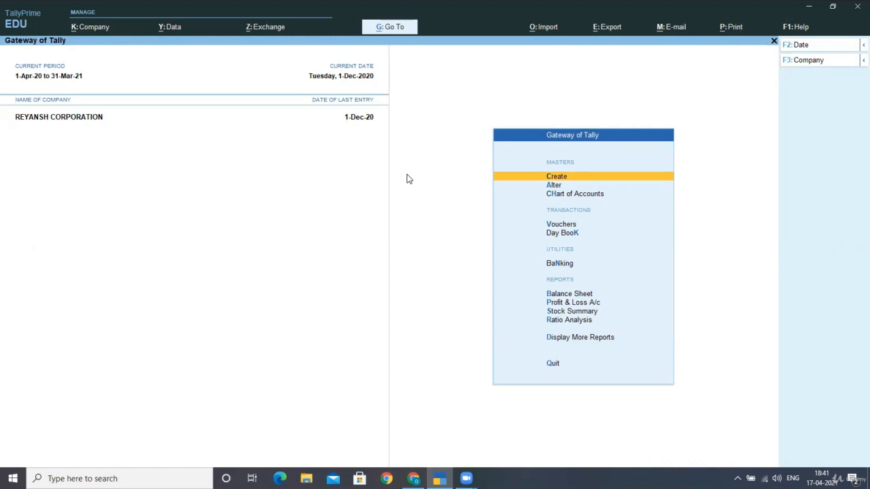
{"action": "key", "text": "Return"}
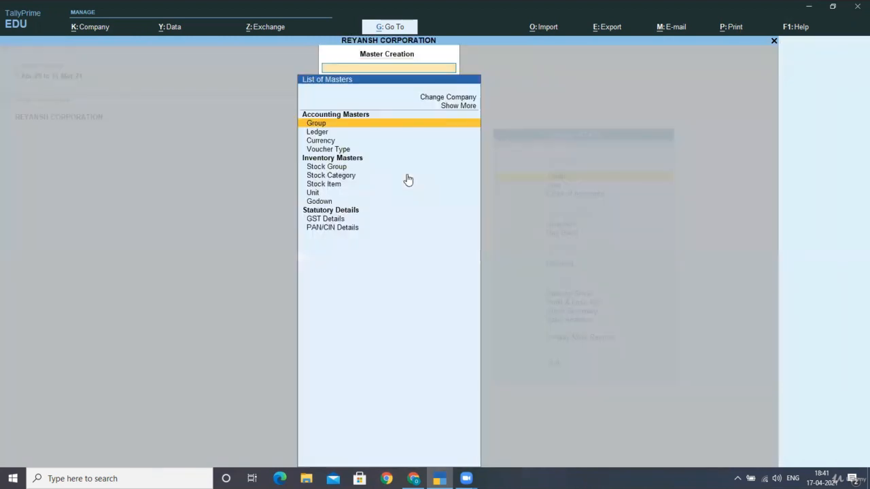
{"action": "key", "text": "Down"}
{"action": "key", "text": "Return"}
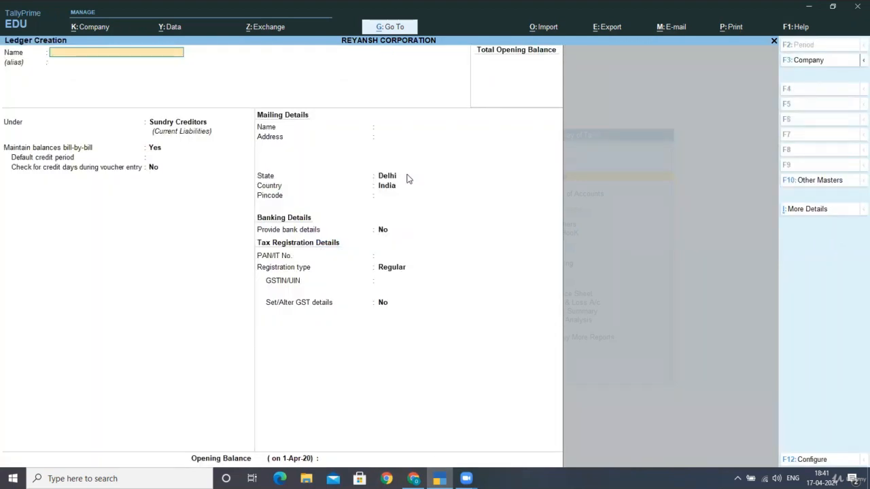
Step: Name the ledger Import of Internet Installation Services and place it under the Indirect Expenses group
{"action": "type", "text": "Import of S"}
{"action": "key", "text": "BackSpace"}
{"action": "type", "text": "Internet"}
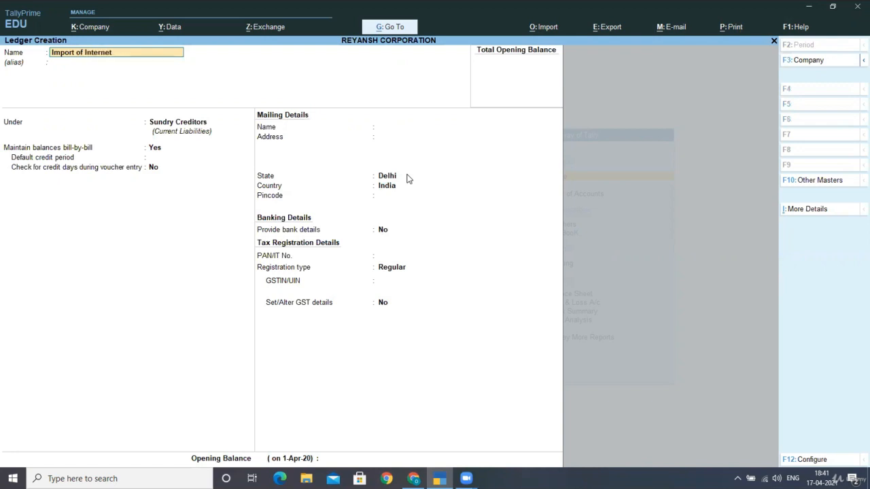
{"action": "type", "text": " Installation Services"}
{"action": "key", "text": "Return"}
{"action": "key", "text": "Return"}
{"action": "type", "text": "In"}
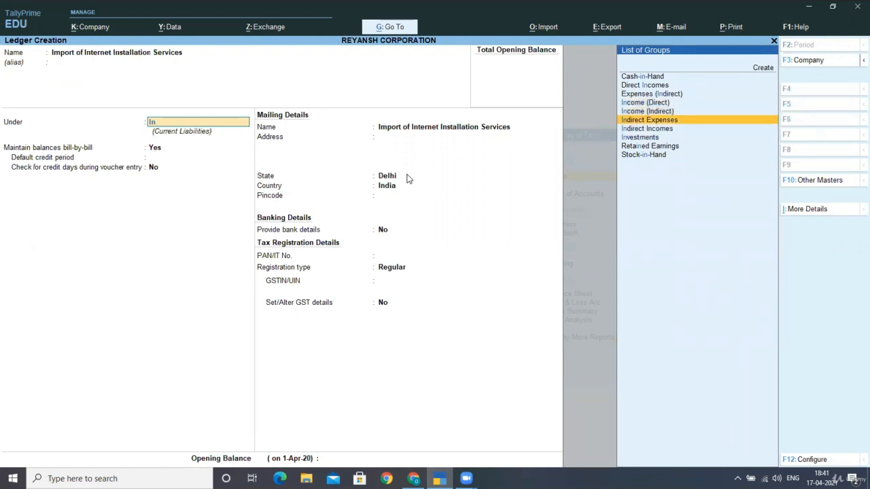
{"action": "key", "text": "Return"}
{"action": "key", "text": "Return"}
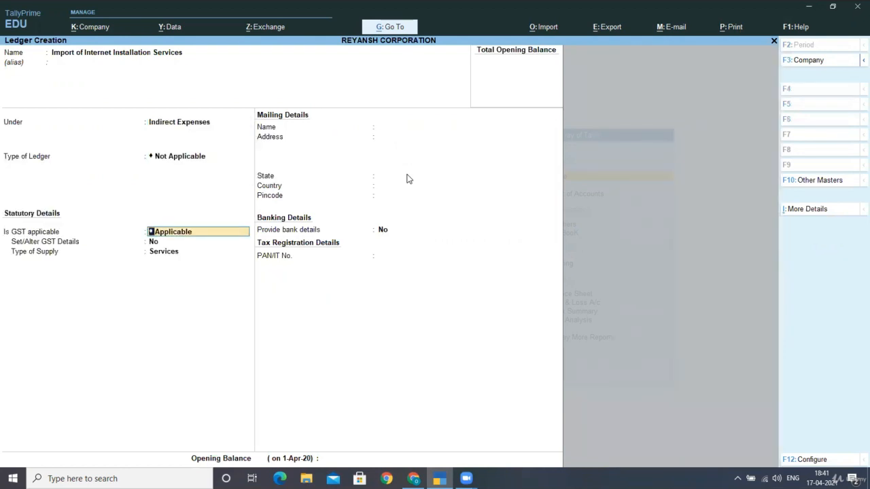
Step: Enable GST details for the ledger with description Int. Inst. Service, HSN/SAC 213121 and nature of transaction Not Applicable
{"action": "key", "text": "Return"}
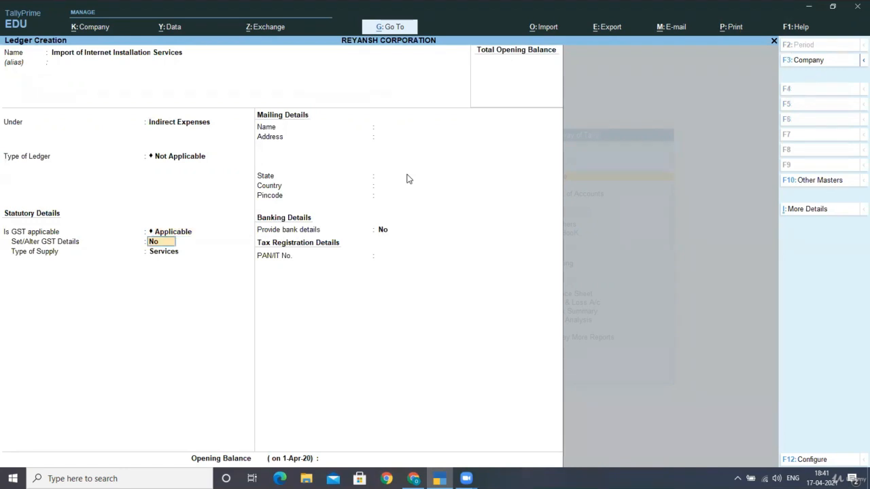
{"action": "type", "text": "yes"}
{"action": "key", "text": "Return"}
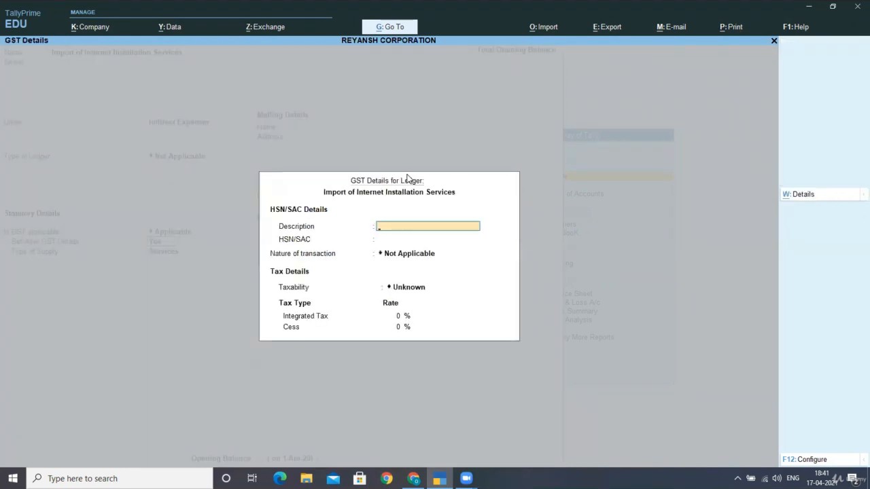
{"action": "type", "text": "Int. Inst. Service"}
{"action": "key", "text": "Return"}
{"action": "type", "text": "213121"}
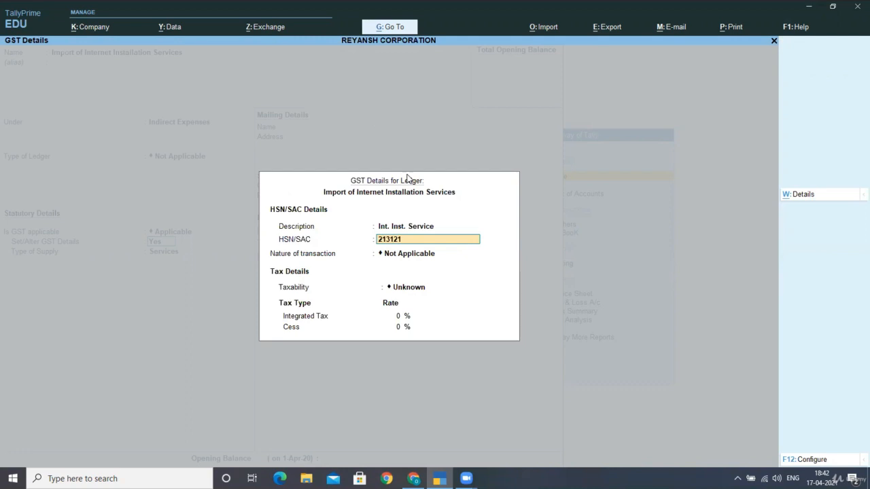
{"action": "key", "text": "Return"}
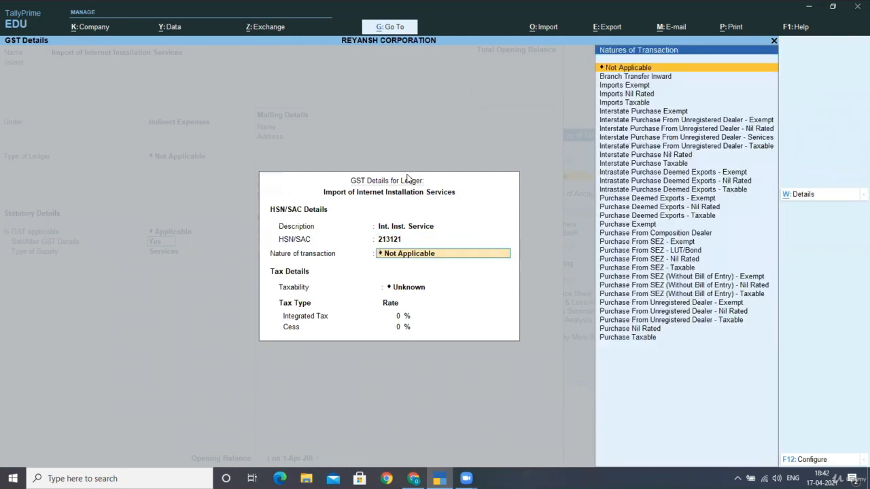
{"action": "key", "text": "Return"}
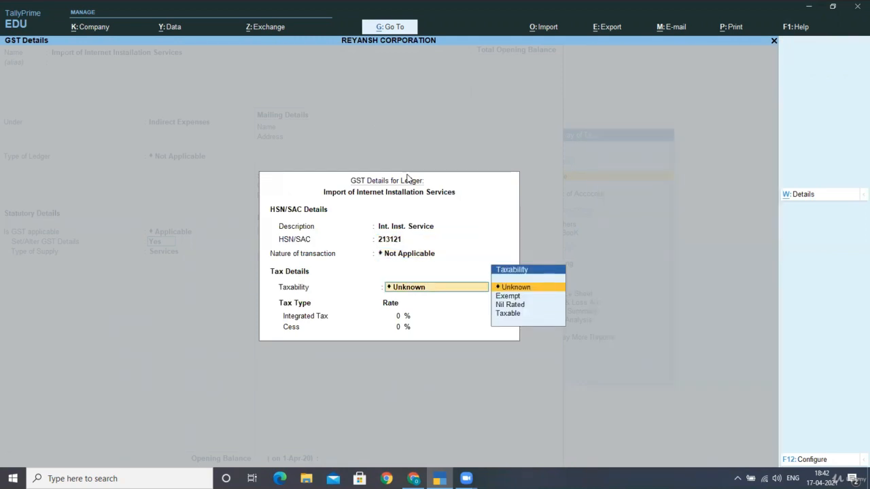
Step: Set the ledger's taxability to Taxable with an integrated tax rate of 18%
{"action": "key", "text": "Down"}
{"action": "key", "text": "Down"}
{"action": "key", "text": "Down"}
{"action": "key", "text": "Return"}
{"action": "type", "text": "18"}
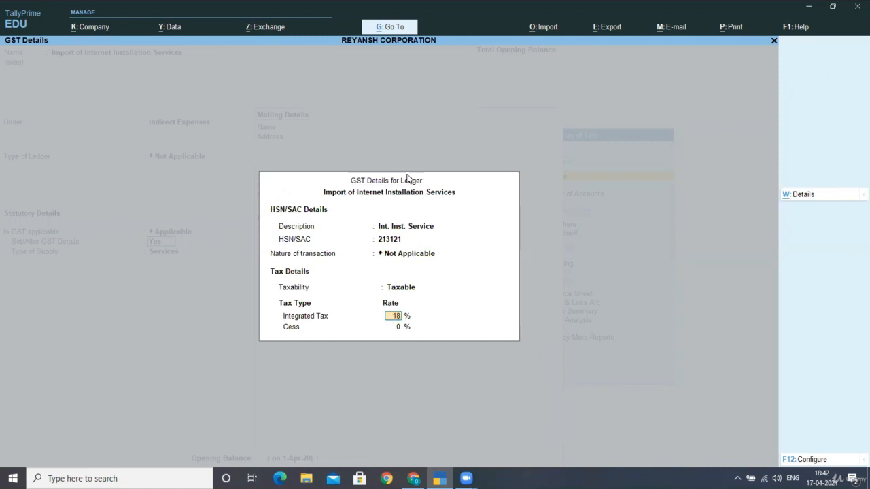
{"action": "key", "text": "Return"}
{"action": "key", "text": "Return"}
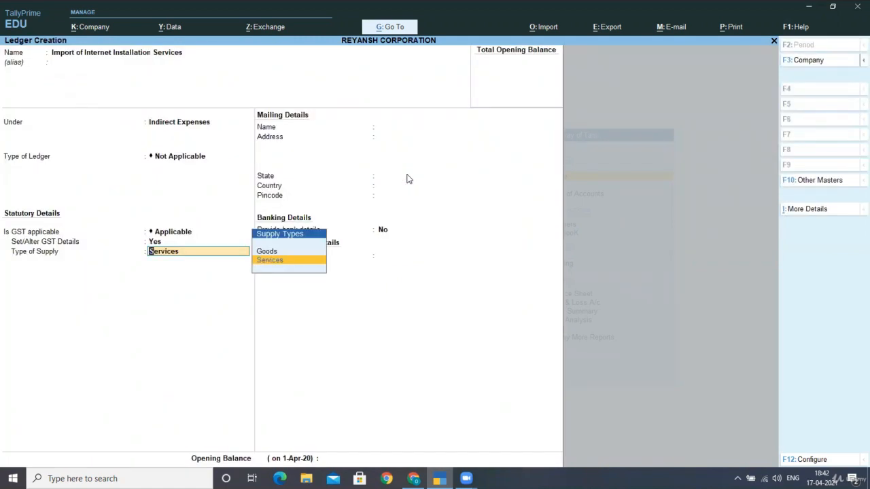
Step: Keep Services as the type of supply, save the ledger and return to the Gateway of Tally
{"action": "key", "text": "Return"}
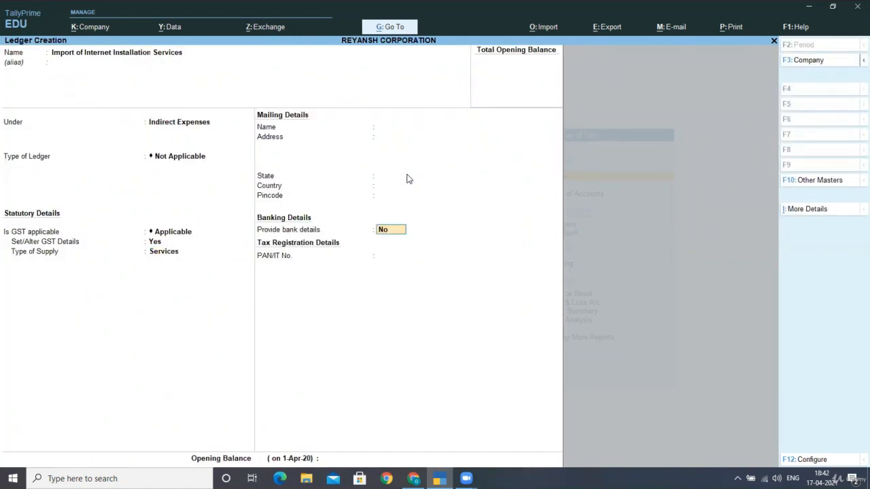
{"action": "key", "text": "Return"}
{"action": "key", "text": "Return"}
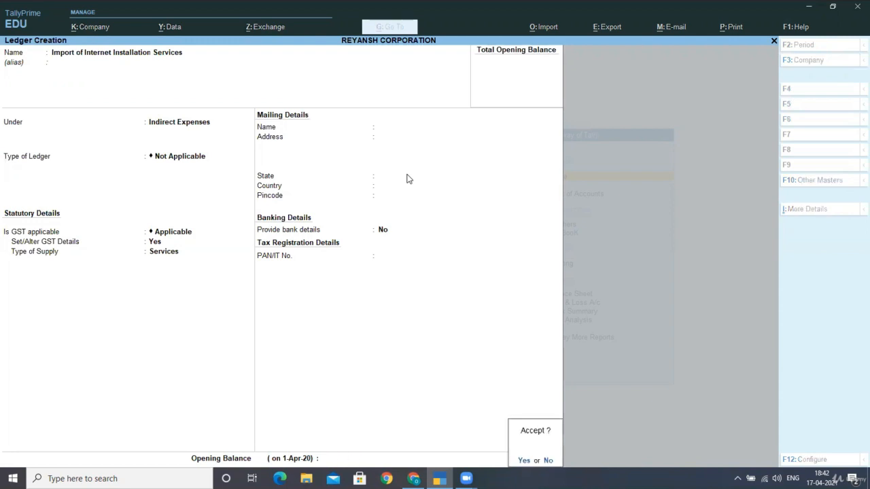
{"action": "key", "text": "Return"}
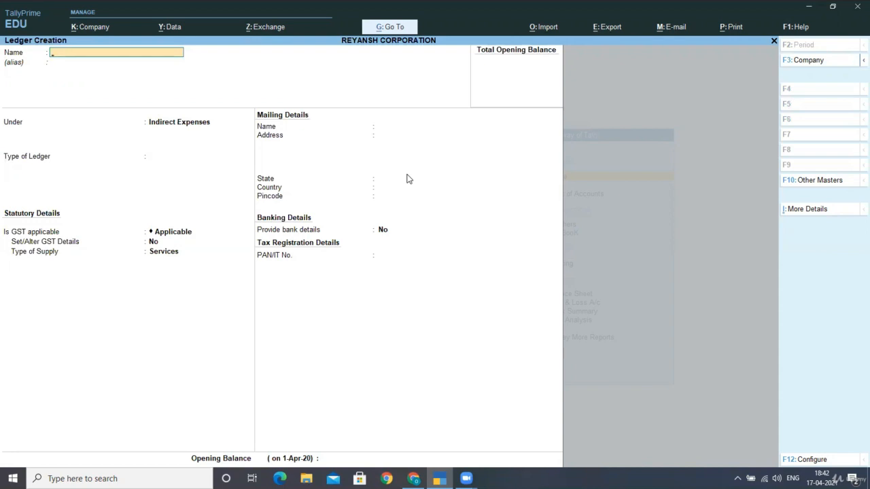
{"action": "key", "text": "Escape"}
{"action": "key", "text": "Return"}
{"action": "key", "text": "Escape"}
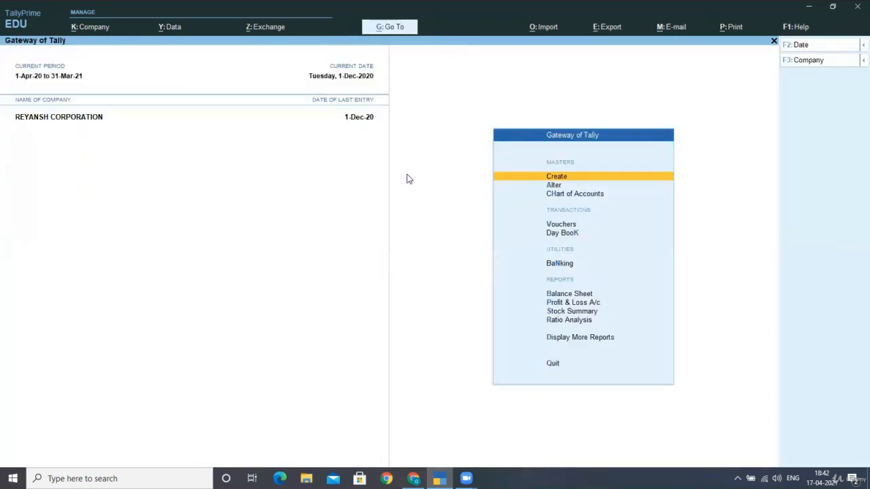
Step: Start a purchase voucher with supplier invoice number 32423 and accept the default invoice date
{"action": "key", "text": "Down"}
{"action": "key", "text": "Down"}
{"action": "key", "text": "Down"}
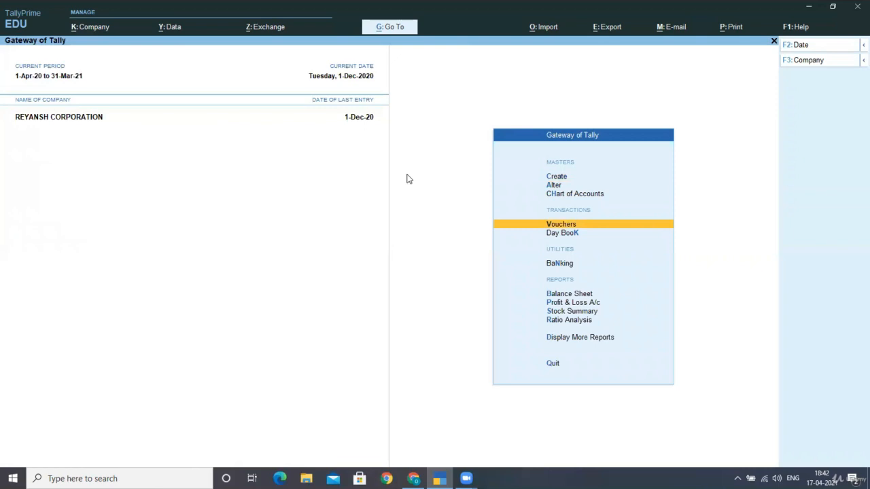
{"action": "key", "text": "Return"}
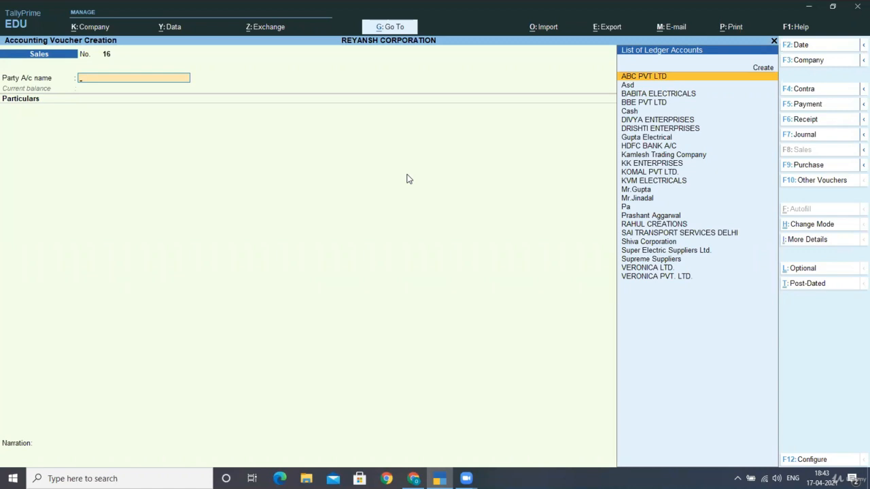
{"action": "key", "text": "F9"}
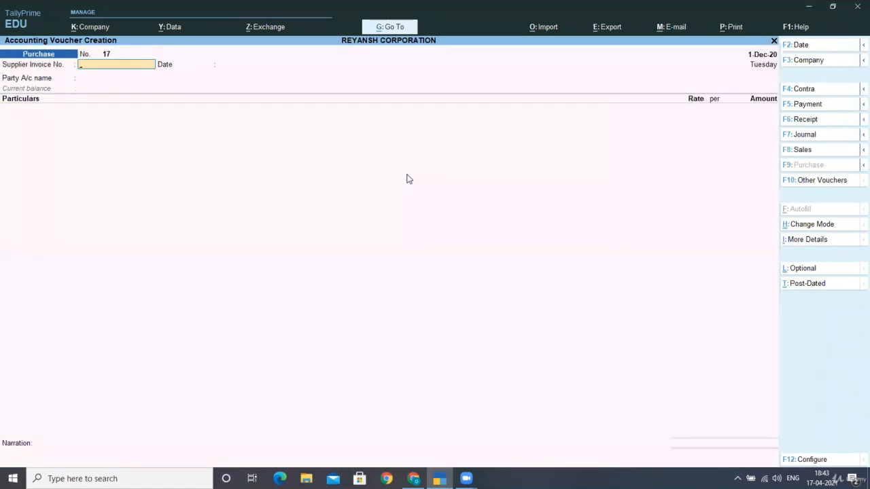
{"action": "type", "text": "32423"}
{"action": "key", "text": "Return"}
{"action": "key", "text": "Return"}
Step: Create a party ledger named Shri Shyam Supplies under Sundry Creditors, keeping the default bill-by-bill and credit settings
{"action": "key", "text": "alt+c"}
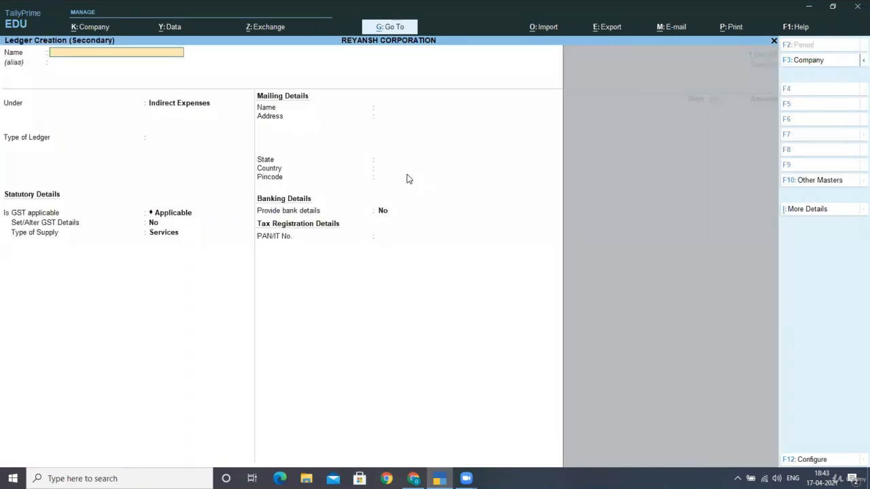
{"action": "type", "text": "Shri Shyam Supplies"}
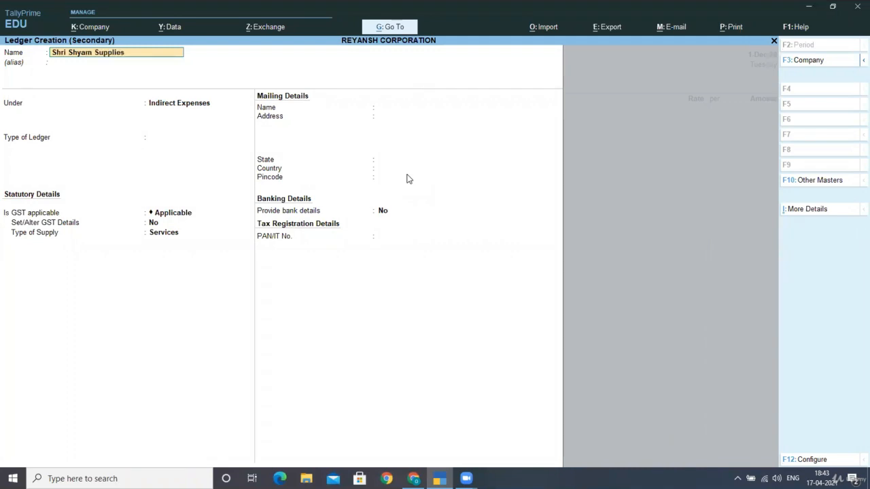
{"action": "key", "text": "Return"}
{"action": "type", "text": "Sun"}
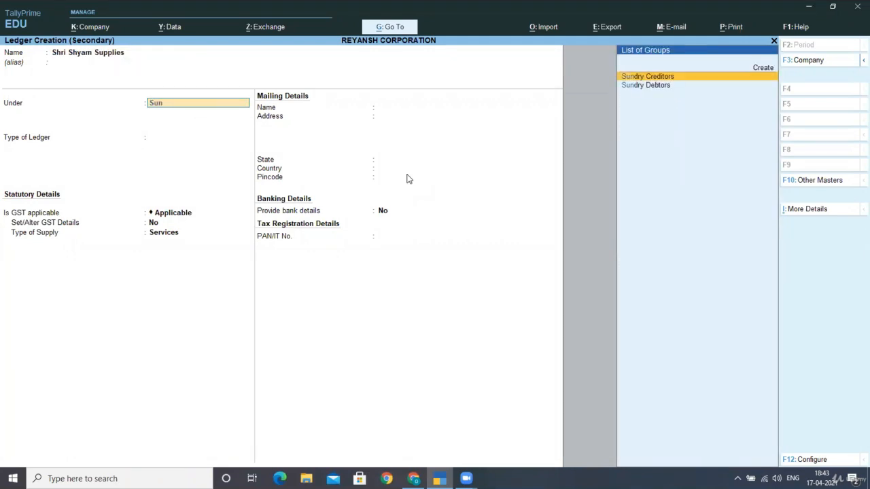
{"action": "key", "text": "Return"}
{"action": "key", "text": "Return"}
{"action": "key", "text": "Return"}
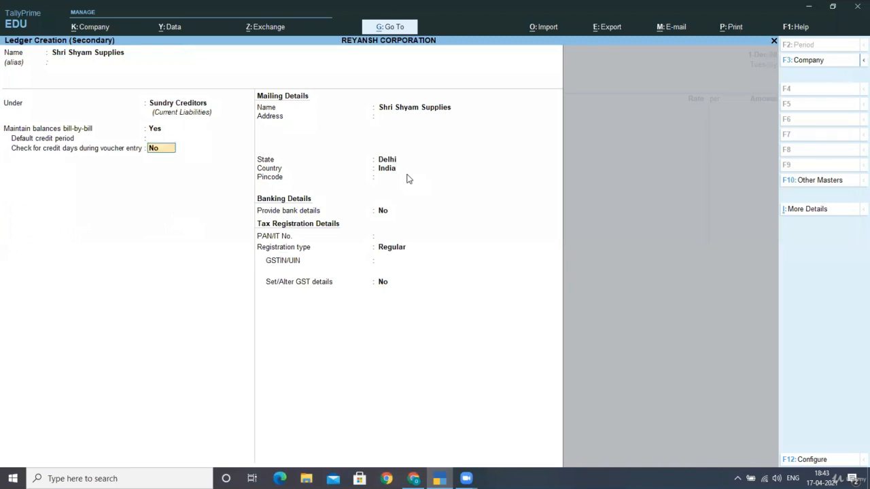
{"action": "key", "text": "Return"}
{"action": "key", "text": "Return"}
{"action": "key", "text": "Return"}
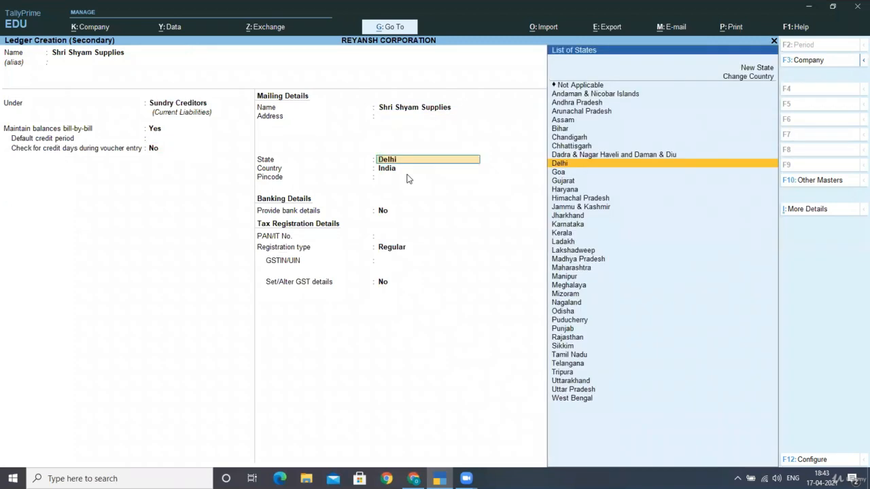
Step: Change the country in the supplier's mailing details to Bangladesh
{"action": "key", "text": "Down"}
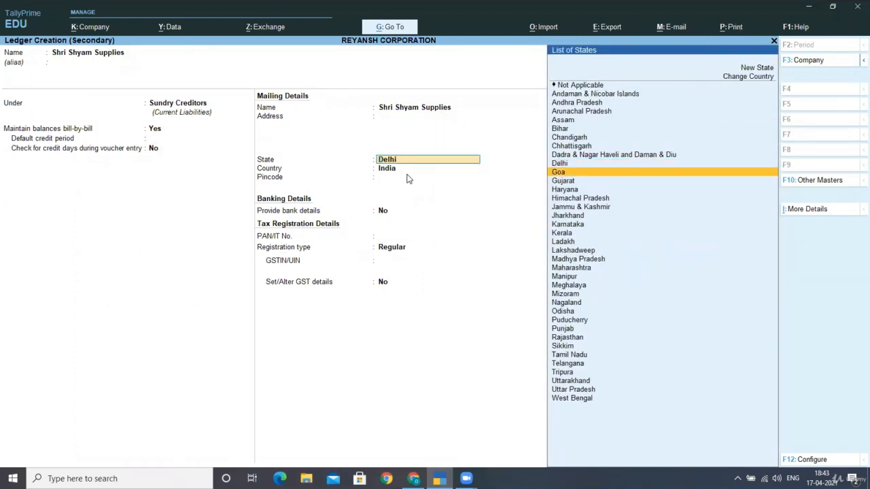
{"action": "key", "text": "Up"}
{"action": "key", "text": "Up"}
{"action": "key", "text": "Up"}
{"action": "key", "text": "Up"}
{"action": "key", "text": "Up"}
{"action": "key", "text": "Up"}
{"action": "key", "text": "Up"}
{"action": "key", "text": "Up"}
{"action": "key", "text": "Up"}
{"action": "key", "text": "Up"}
{"action": "key", "text": "Up"}
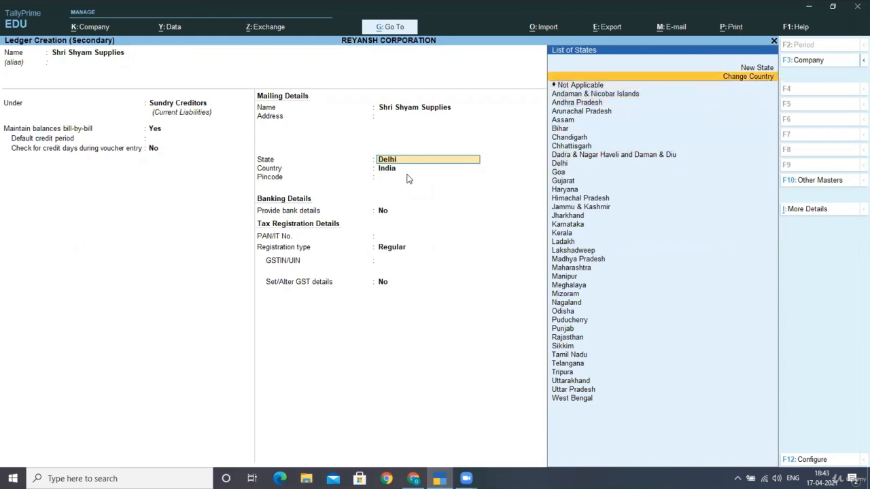
{"action": "key", "text": "Return"}
{"action": "key", "text": "Down"}
{"action": "key", "text": "Return"}
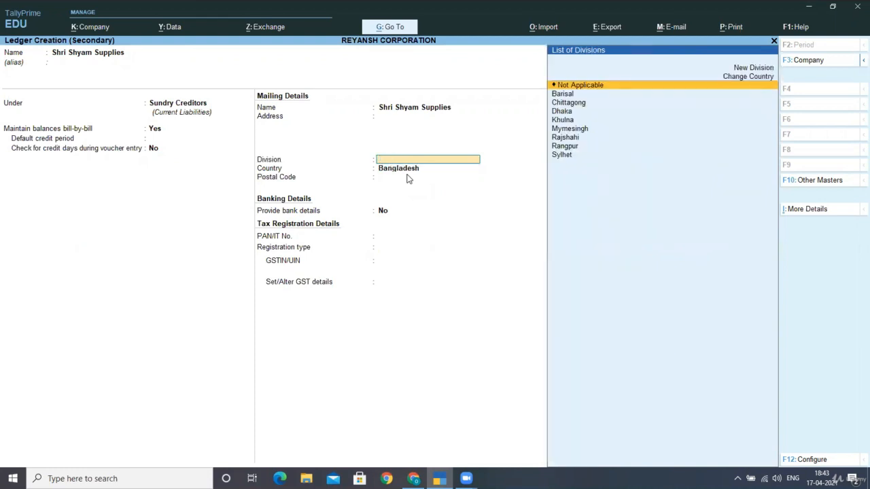
Step: Save the supplier ledger and accept the voucher's receipt and party details unchanged
{"action": "key", "text": "ctrl+a"}
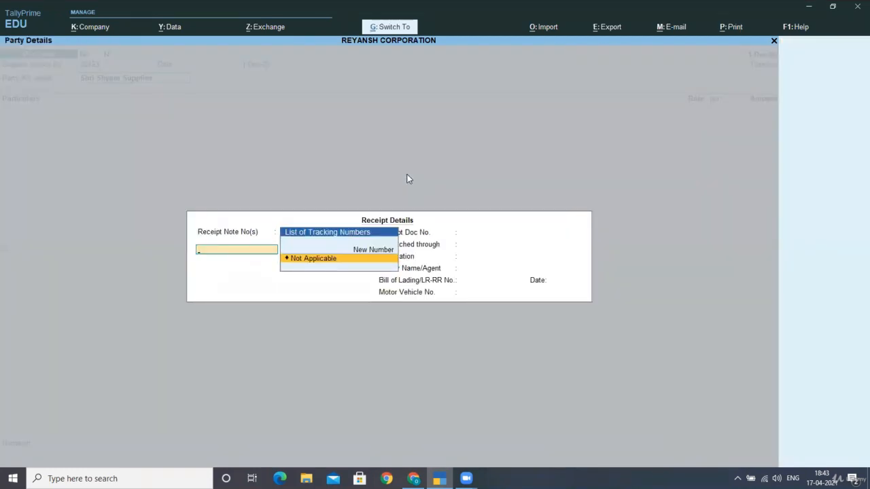
{"action": "key", "text": "ctrl+a"}
{"action": "key", "text": "ctrl+a"}
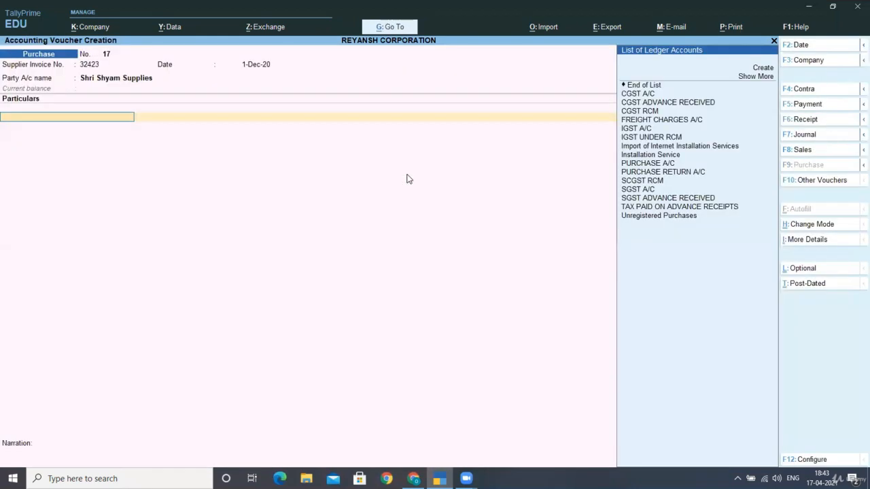
Step: Add the Import of Internet Installation Services ledger to the purchase voucher with an amount of 100000
{"action": "type", "text": "I"}
{"action": "key", "text": "Down"}
{"action": "key", "text": "Down"}
{"action": "key", "text": "Down"}
{"action": "key", "text": "Down"}
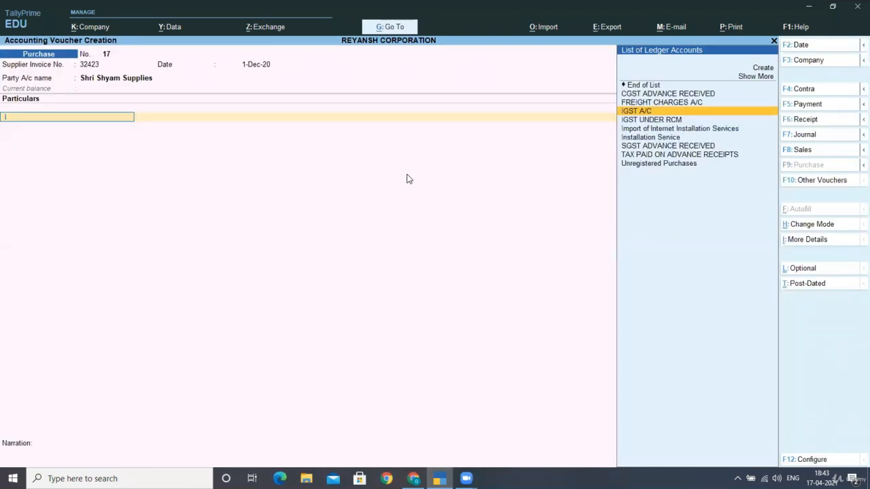
{"action": "key", "text": "Down"}
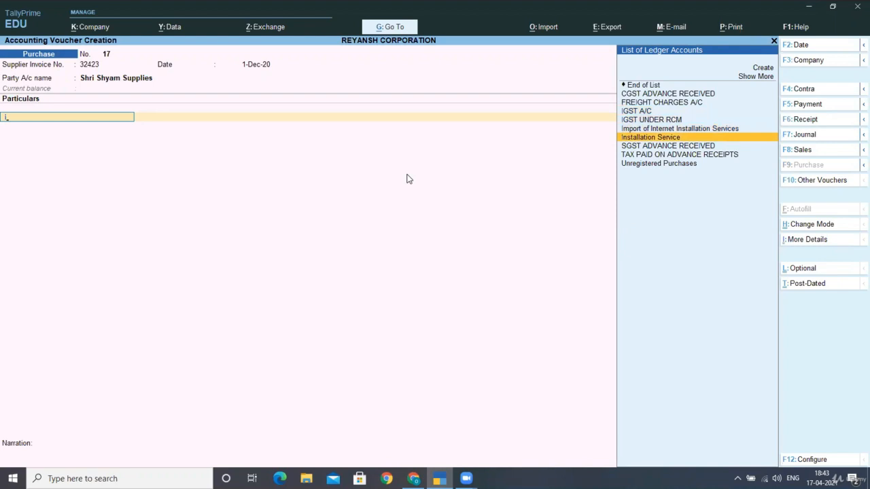
{"action": "key", "text": "Up"}
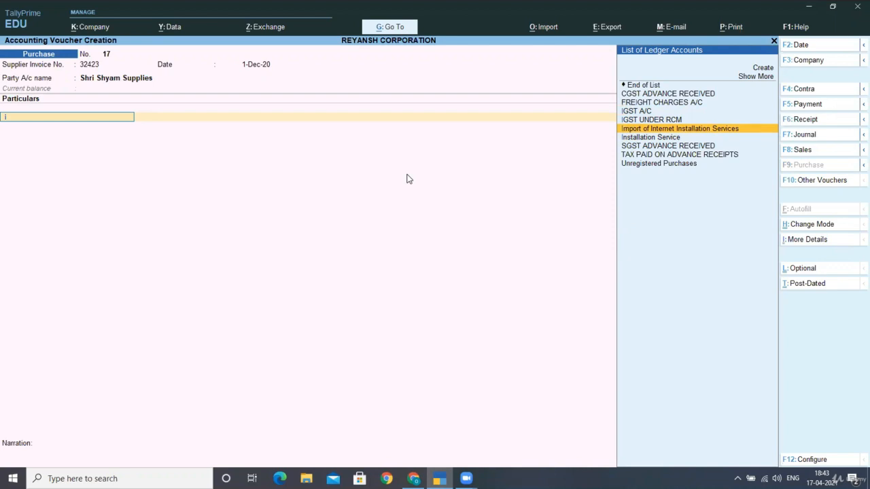
{"action": "key", "text": "Down"}
{"action": "key", "text": "Up"}
{"action": "key", "text": "Return"}
{"action": "type", "text": "100000"}
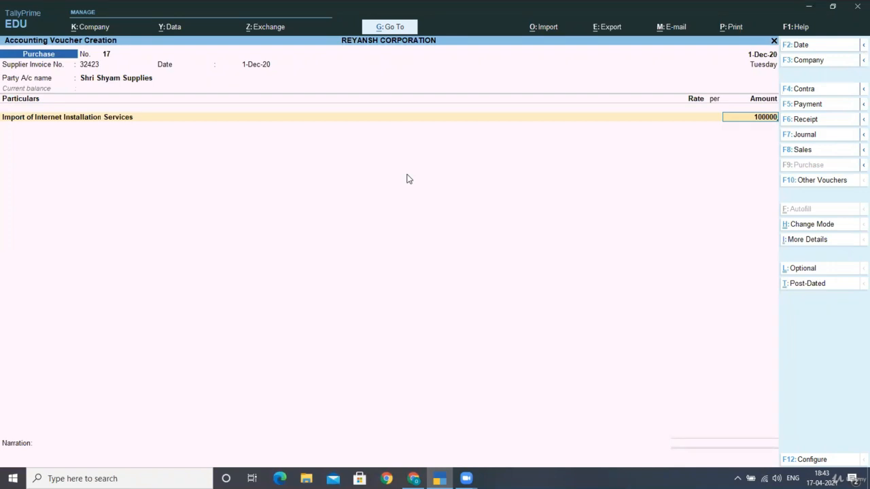
{"action": "key", "text": "Return"}
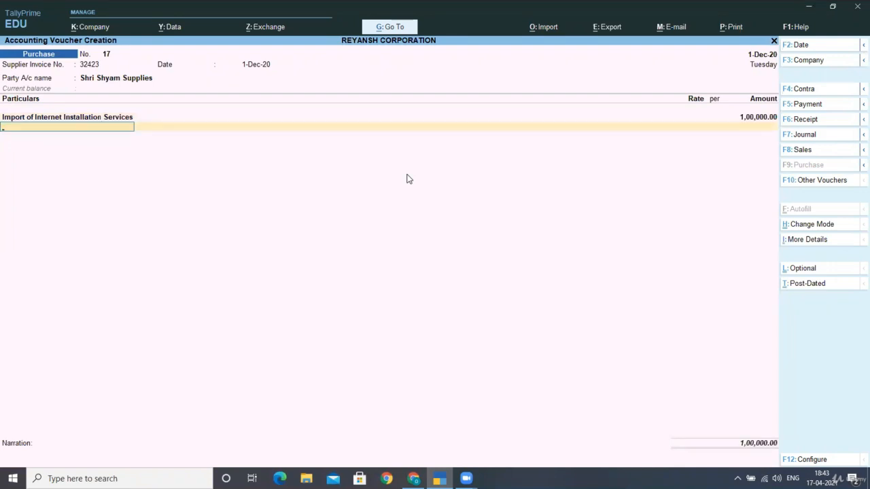
Step: Review the purchase voucher's detailed GST tax analysis, including the integrated tax on the imported service, and return to the voucher
{"action": "key", "text": "ctrl+i"}
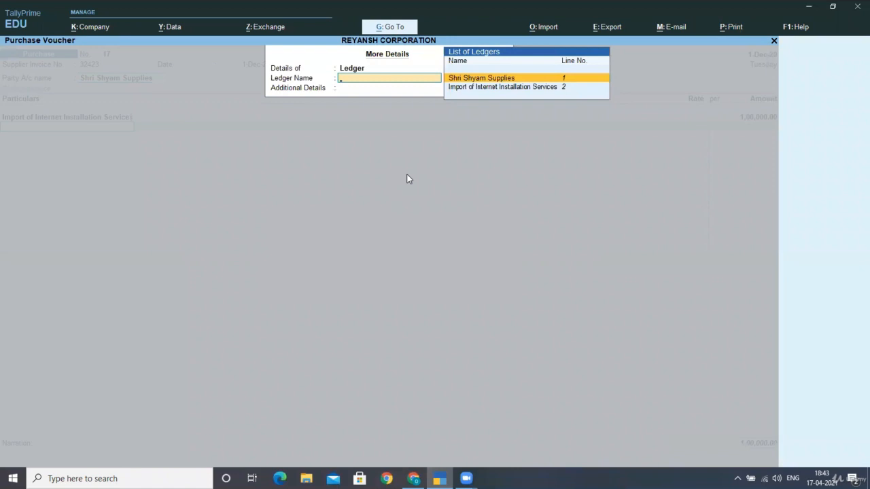
{"action": "key", "text": "Return"}
{"action": "key", "text": "Down"}
{"action": "key", "text": "Down"}
{"action": "key", "text": "Down"}
{"action": "key", "text": "Down"}
{"action": "key", "text": "Down"}
{"action": "key", "text": "Down"}
{"action": "key", "text": "Down"}
{"action": "key", "text": "Down"}
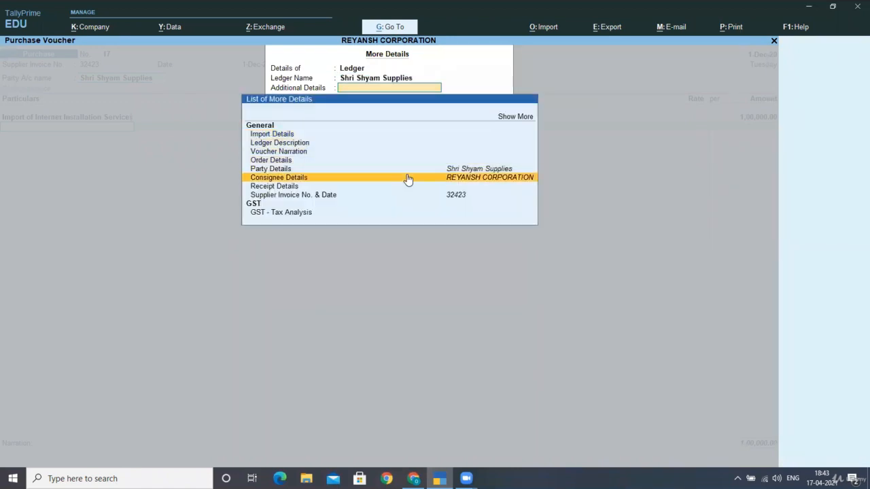
{"action": "key", "text": "Return"}
{"action": "key", "text": "alt+F5"}
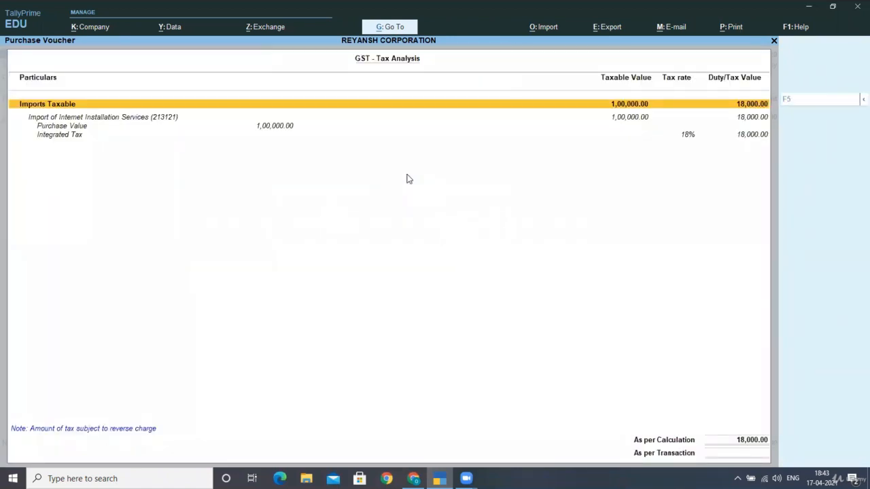
{"action": "key", "text": "Down"}
{"action": "key", "text": "Down"}
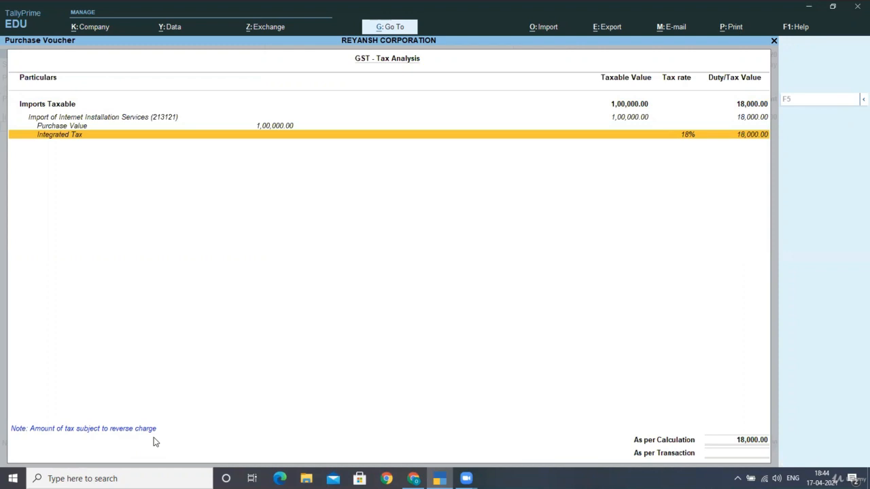
{"action": "key", "text": "Escape"}
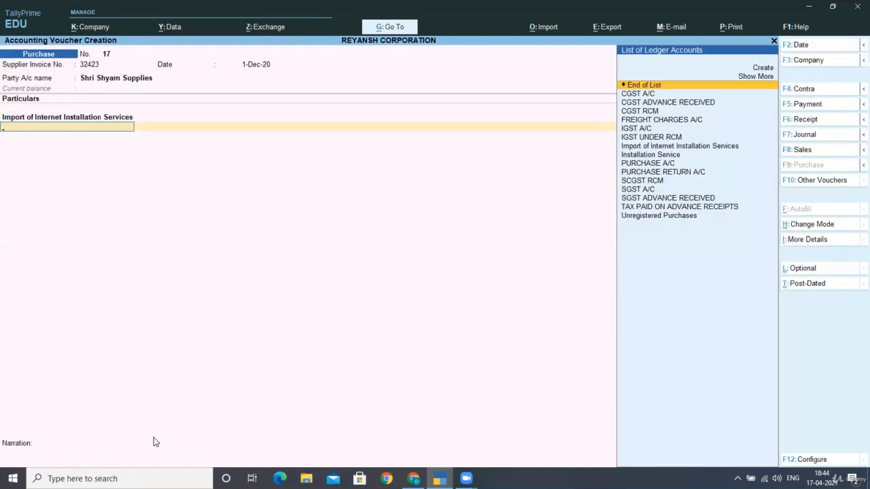
Step: End the ledger list and save the purchase voucher without a narration
{"action": "key", "text": "Return"}
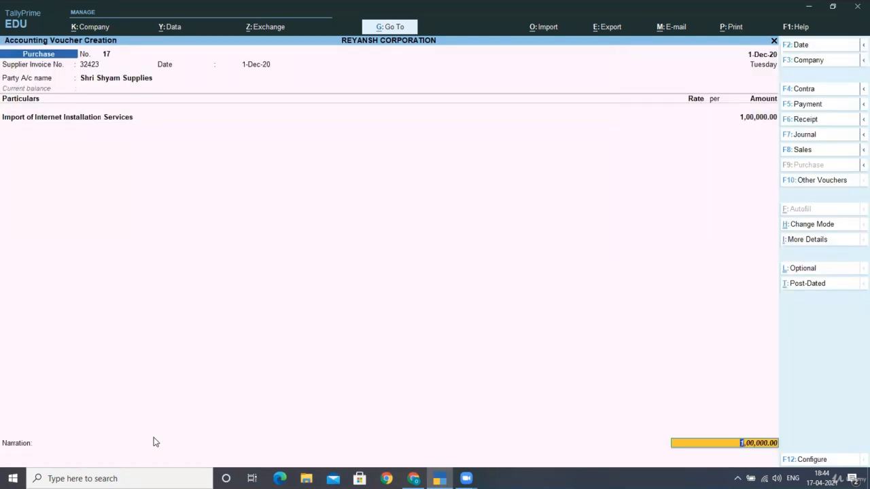
{"action": "key", "text": "Return"}
{"action": "key", "text": "Return"}
{"action": "key", "text": "Return"}
{"action": "key", "text": "Return"}
{"action": "key", "text": "Return"}
{"action": "key", "text": "Return"}
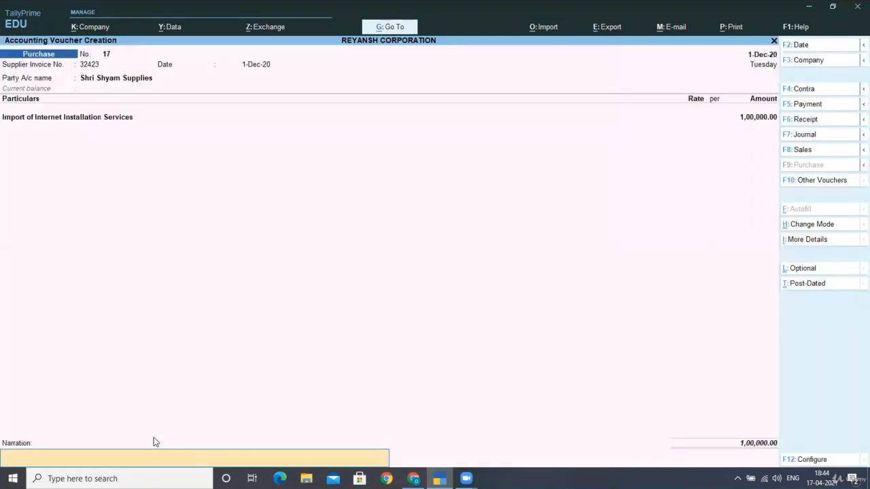
{"action": "key", "text": "Return"}
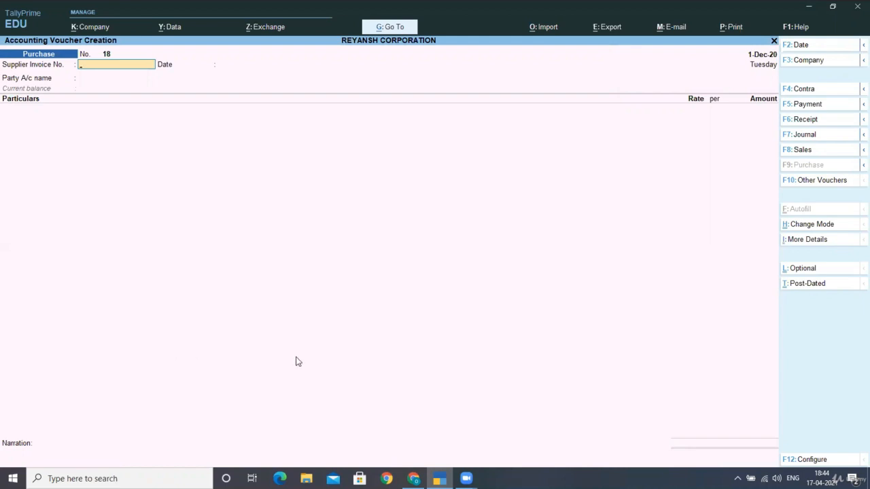
Step: Leave voucher entry and bring up the list of GST reports
{"action": "key", "text": "Escape"}
{"action": "key", "text": "Down"}
{"action": "key", "text": "Down"}
{"action": "key", "text": "Down"}
{"action": "key", "text": "Down"}
{"action": "key", "text": "Down"}
{"action": "key", "text": "Down"}
{"action": "key", "text": "Down"}
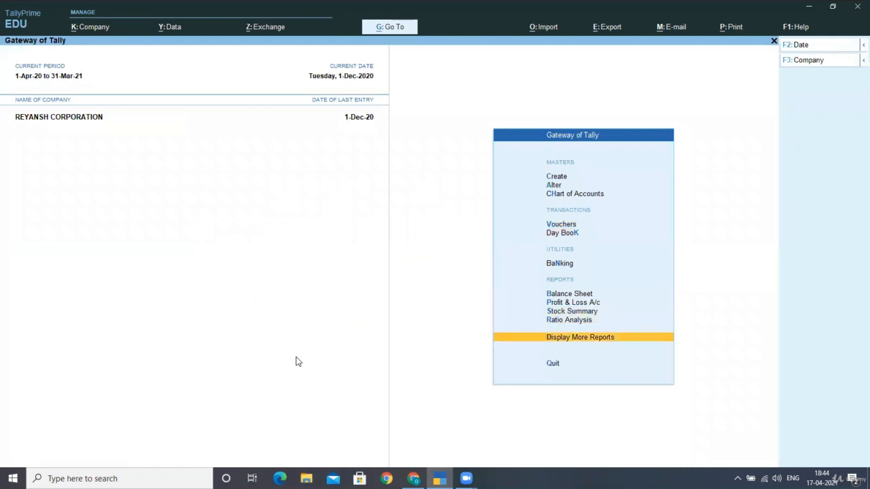
{"action": "key", "text": "Return"}
{"action": "key", "text": "o"}
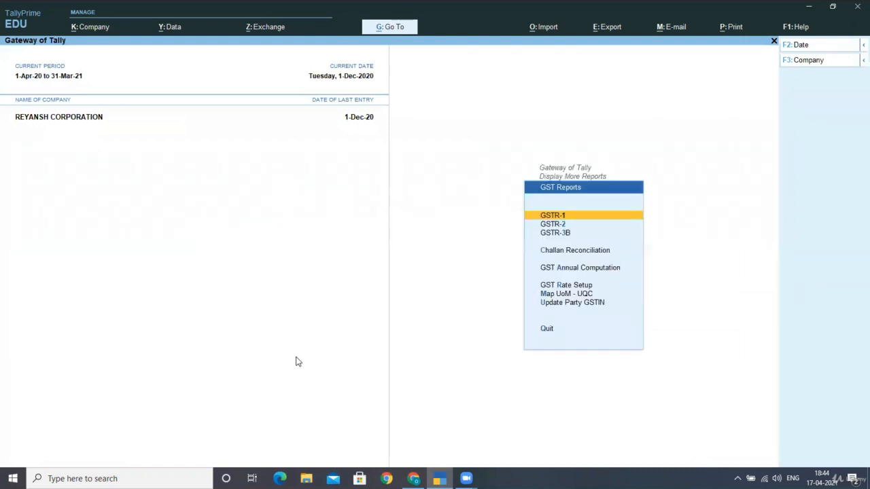
{"action": "key", "text": "Return"}
{"action": "key", "text": "F2"}
{"action": "type", "text": "1"}
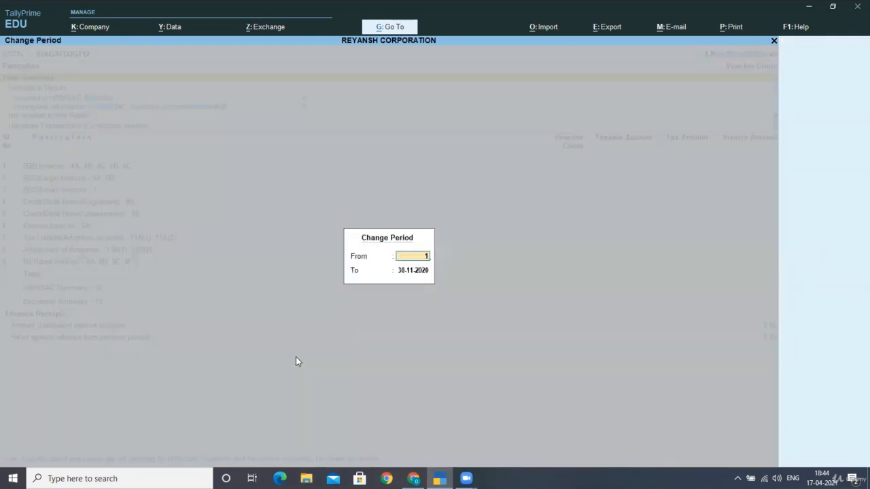
{"action": "type", "text": "-4"}
{"action": "key", "text": "Escape"}
{"action": "key", "text": "Escape"}
{"action": "key", "text": "Escape"}
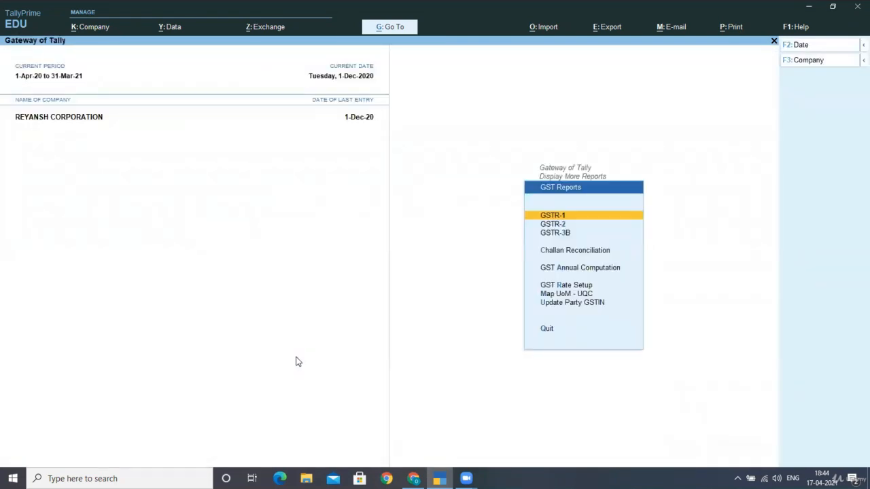
Step: Show the GSTR-2 report for the period from 1-4-2020 to 31-3-2021
{"action": "key", "text": "Down"}
{"action": "key", "text": "Return"}
{"action": "type", "text": "1-4"}
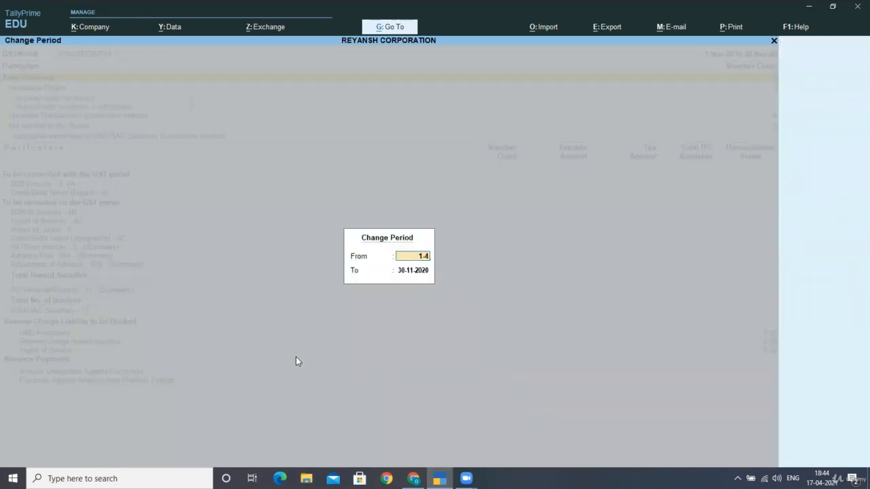
{"action": "key", "text": "Return"}
{"action": "type", "text": "31-3"}
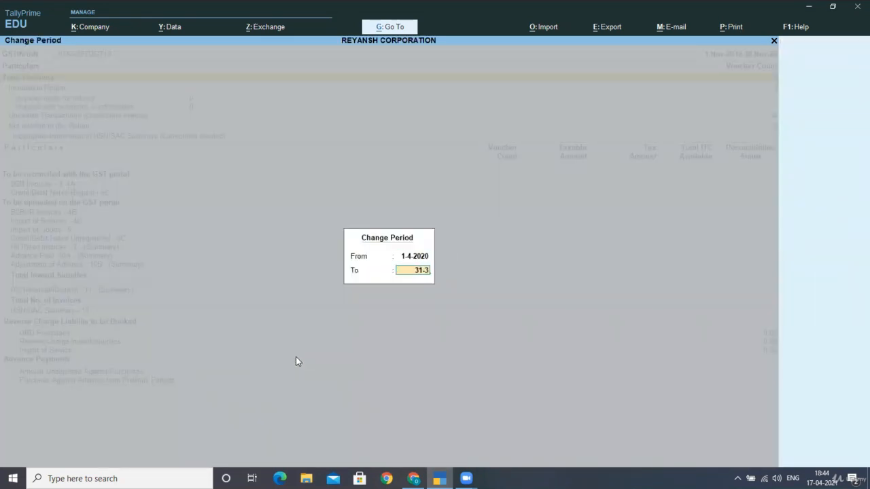
{"action": "key", "text": "Return"}
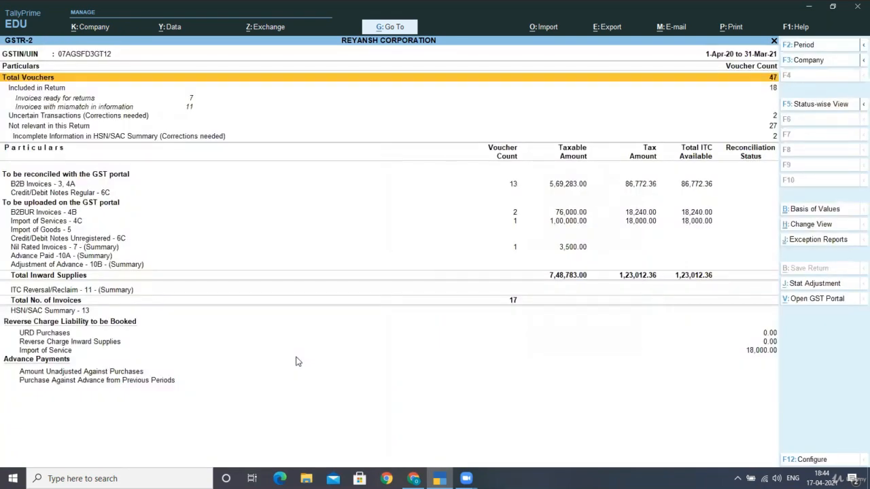
Step: Examine the Import of Service amount under Reverse Charge Liability to be Booked in GSTR-2
{"action": "key", "text": "Down"}
{"action": "key", "text": "Down"}
{"action": "key", "text": "Down"}
{"action": "key", "text": "Down"}
{"action": "key", "text": "Down"}
{"action": "key", "text": "Down"}
{"action": "key", "text": "Down"}
{"action": "key", "text": "Down"}
{"action": "key", "text": "Down"}
{"action": "key", "text": "Down"}
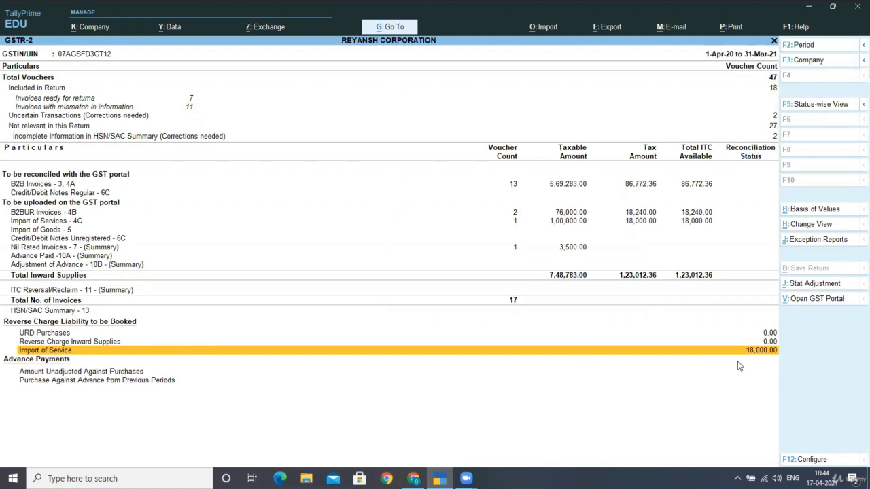
Step: Leave the GST reports and start a new journal voucher
{"action": "key", "text": "Escape"}
{"action": "key", "text": "Escape"}
{"action": "key", "text": "Escape"}
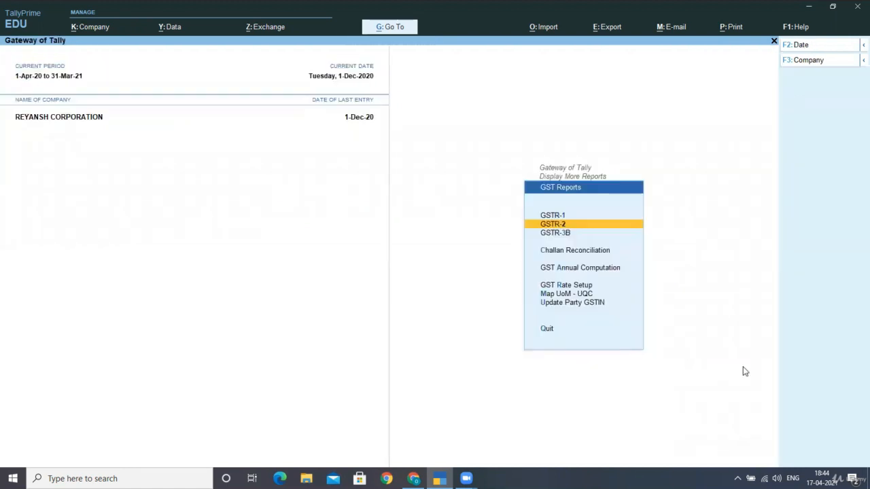
{"action": "key", "text": "Up"}
{"action": "key", "text": "Up"}
{"action": "key", "text": "Up"}
{"action": "key", "text": "Up"}
{"action": "key", "text": "Up"}
{"action": "key", "text": "Up"}
{"action": "key", "text": "Up"}
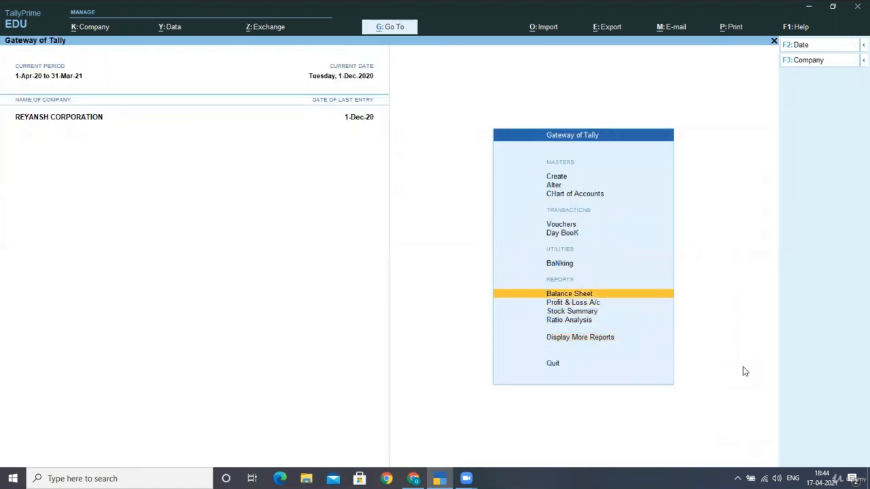
{"action": "key", "text": "Return"}
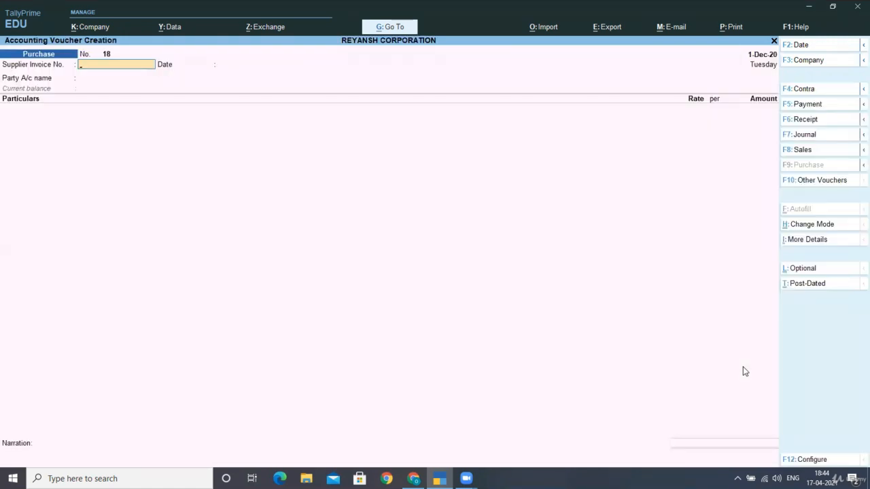
{"action": "key", "text": "F7"}
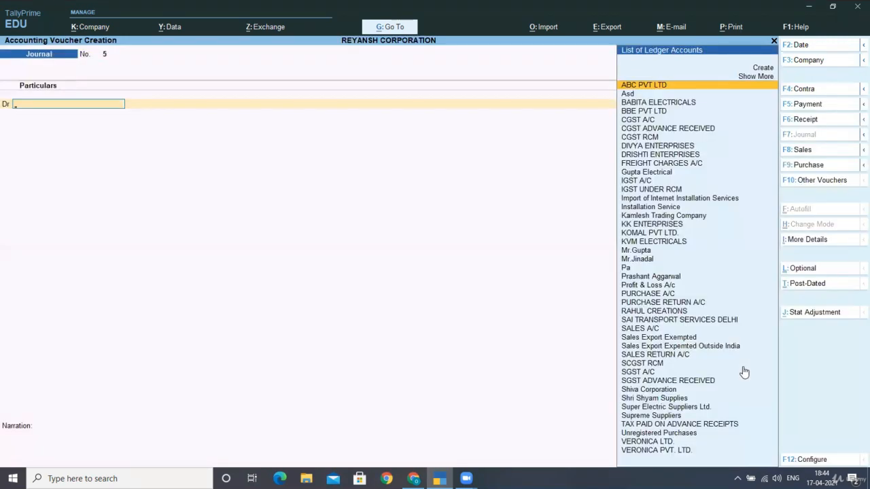
Step: Set the journal's stat adjustment to GST, Increase of Tax Liability, with Import of services as the additional detail
{"action": "left_click", "coordinate": [836, 317]}
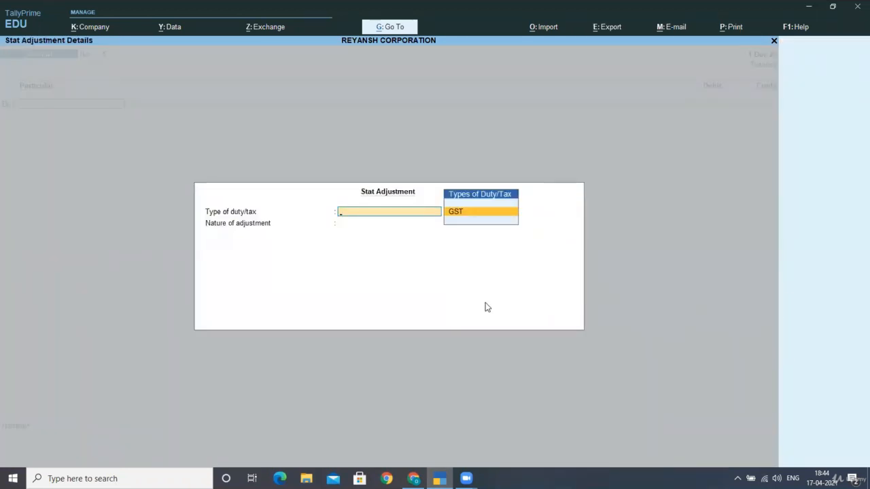
{"action": "key", "text": "Return"}
{"action": "key", "text": "Down"}
{"action": "key", "text": "Down"}
{"action": "key", "text": "Down"}
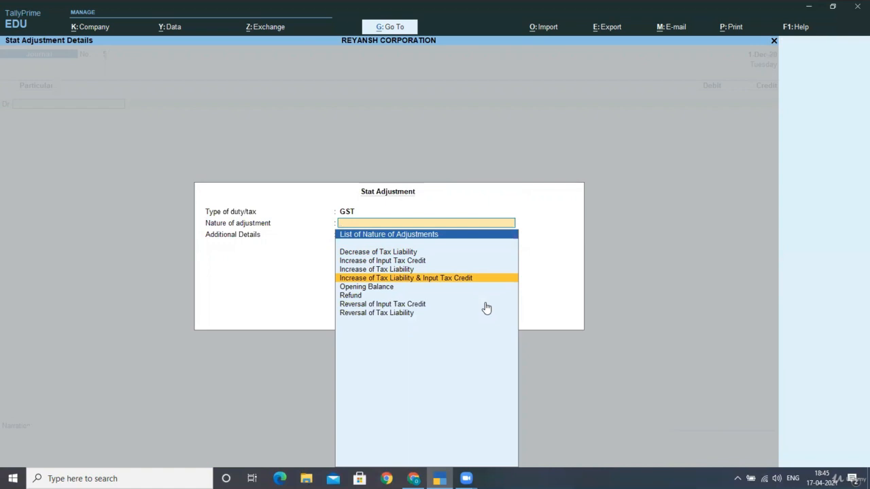
{"action": "key", "text": "Up"}
{"action": "key", "text": "Return"}
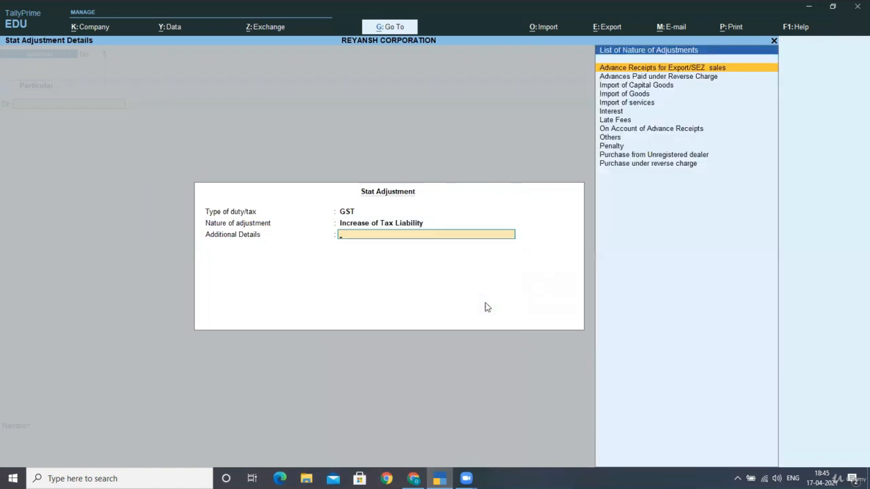
{"action": "key", "text": "Down"}
{"action": "key", "text": "Down"}
{"action": "key", "text": "Down"}
{"action": "key", "text": "Down"}
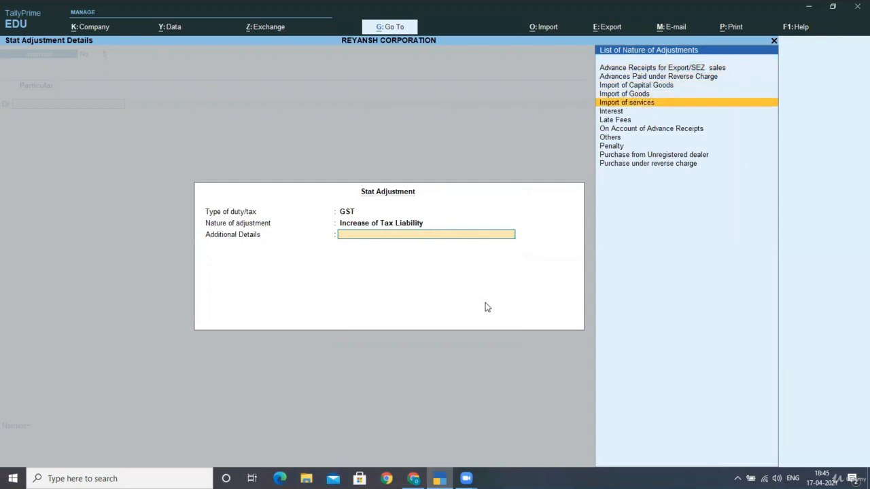
{"action": "key", "text": "Return"}
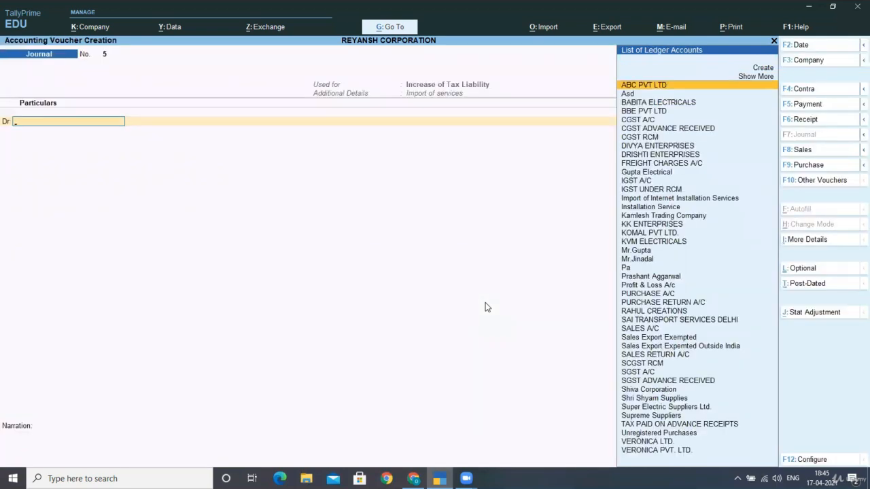
Step: Debit TAX PAID ON ADVANCE RECEIPTS with 18000 and choose IGST UNDER RCM as the credited ledger
{"action": "type", "text": "Ta"}
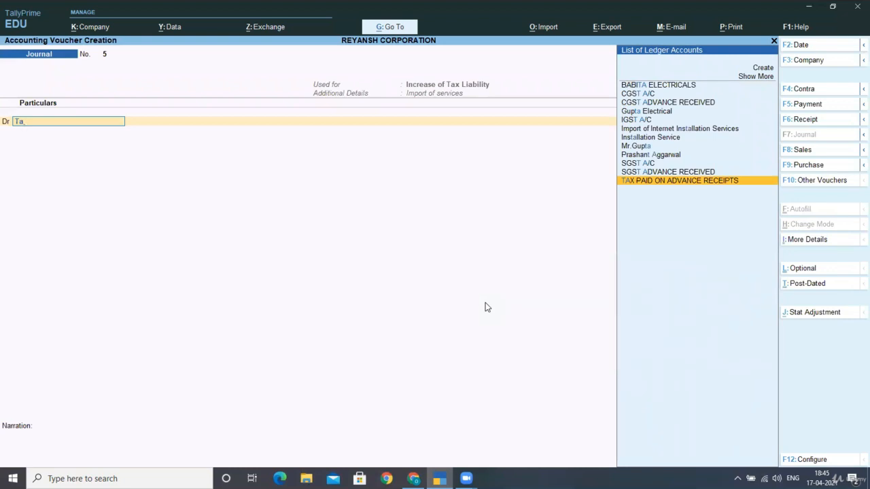
{"action": "key", "text": "Return"}
{"action": "type", "text": "18000"}
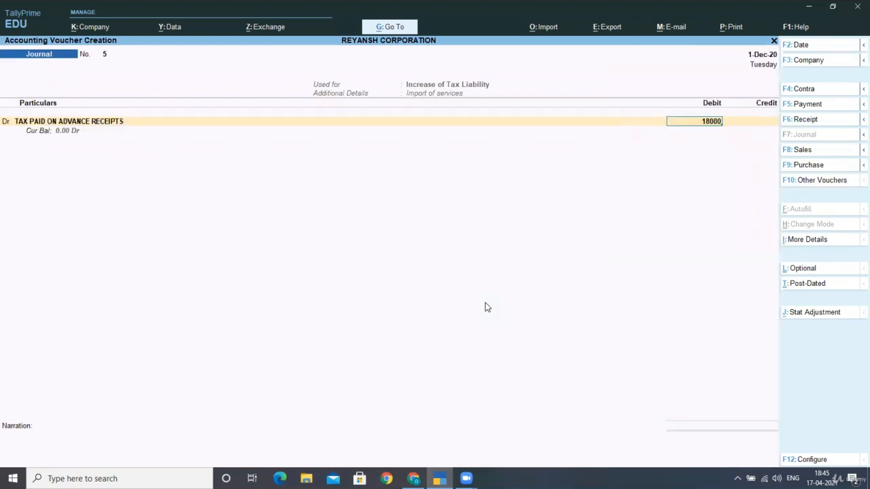
{"action": "key", "text": "Return"}
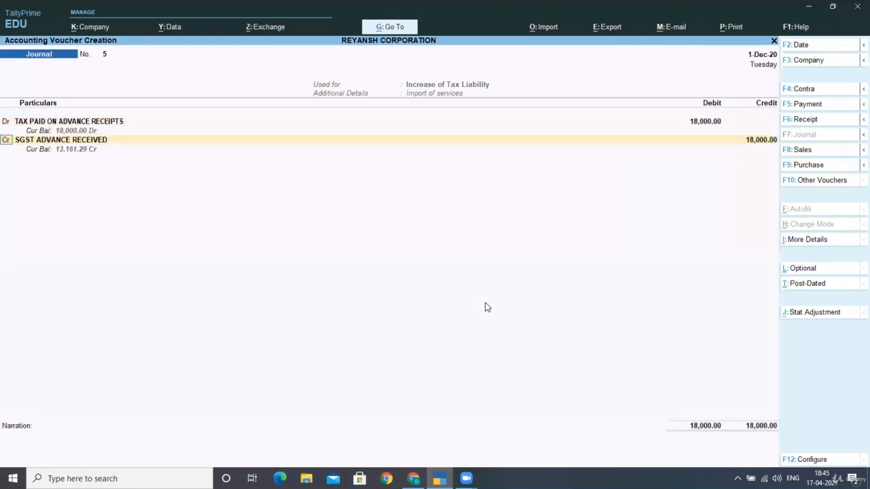
{"action": "key", "text": "Return"}
{"action": "type", "text": "Igs"}
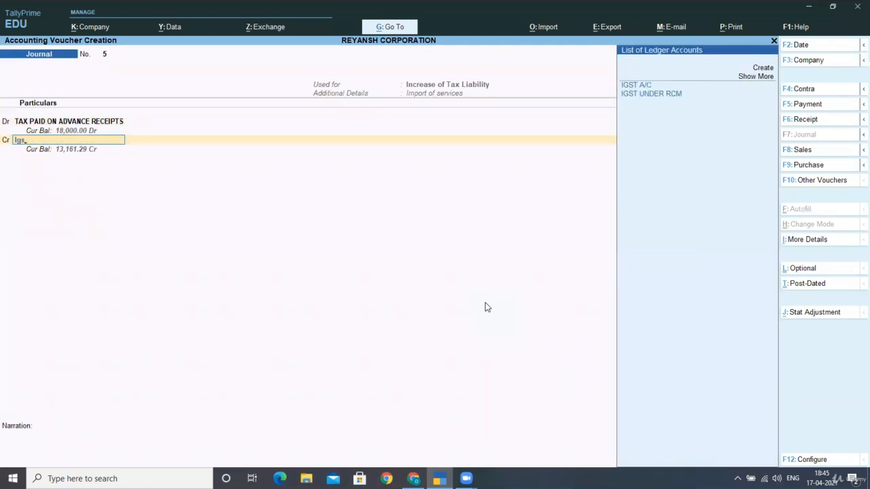
{"action": "key", "text": "Down"}
{"action": "key", "text": "Return"}
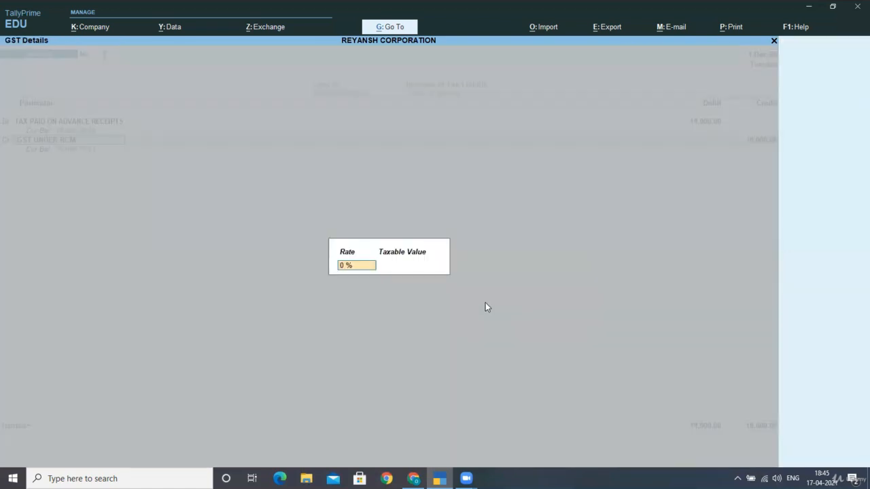
Step: Enter an 18% rate and the taxable value for IGST UNDER RCM, and save the journal without a narration
{"action": "type", "text": "18"}
{"action": "key", "text": "BackSpace"}
{"action": "type", "text": "9"}
{"action": "key", "text": "BackSpace"}
{"action": "type", "text": "8"}
{"action": "key", "text": "Return"}
{"action": "type", "text": "18,000.00"}
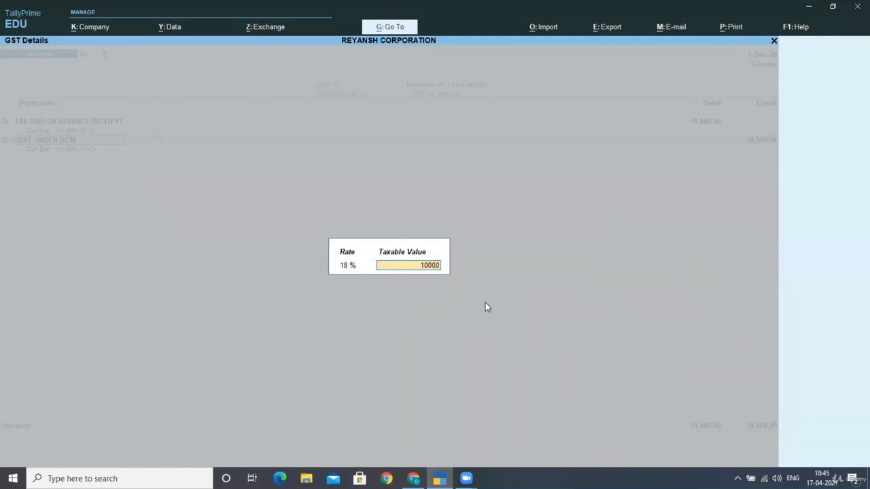
{"action": "key", "text": "Return"}
{"action": "key", "text": "Return"}
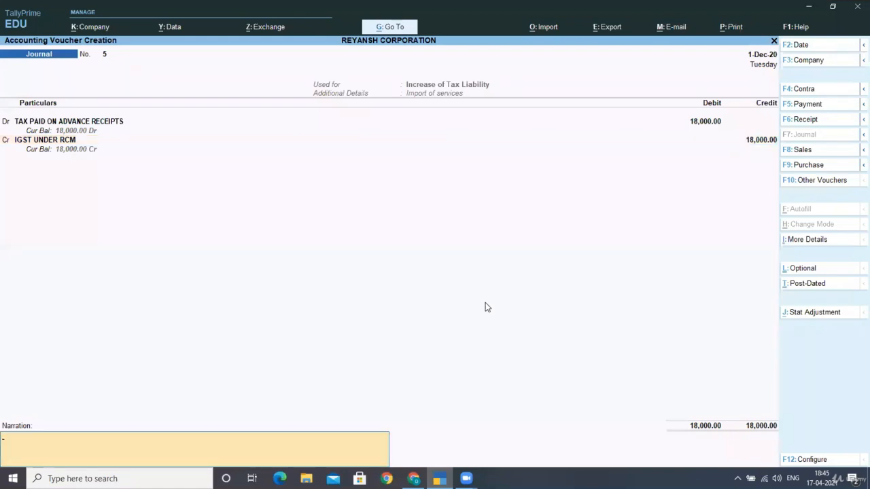
{"action": "key", "text": "Return"}
{"action": "key", "text": "Return"}
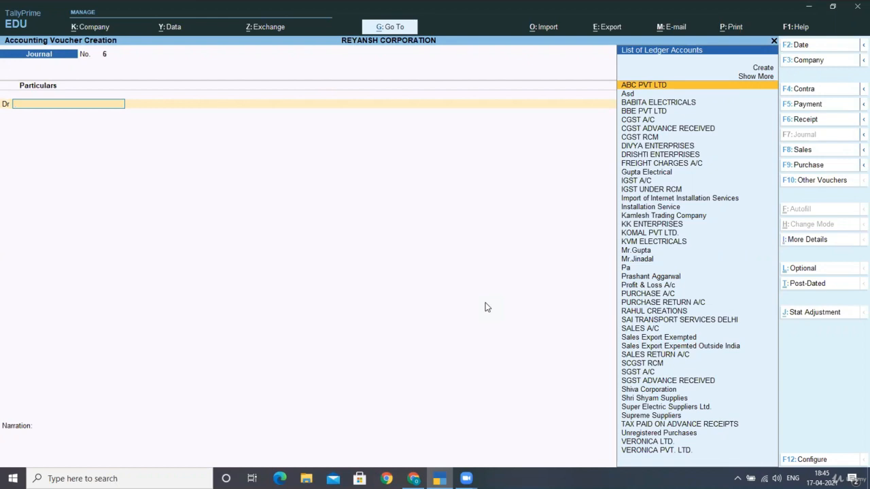
Step: Start a payment voucher and set its GST stat adjustment to Payment under reverse charge
{"action": "key", "text": "F5"}
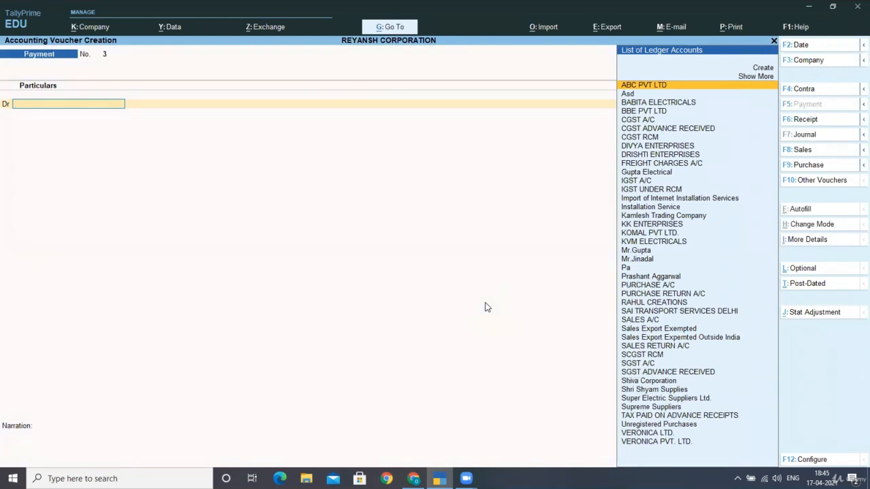
{"action": "left_click", "coordinate": [827, 313]}
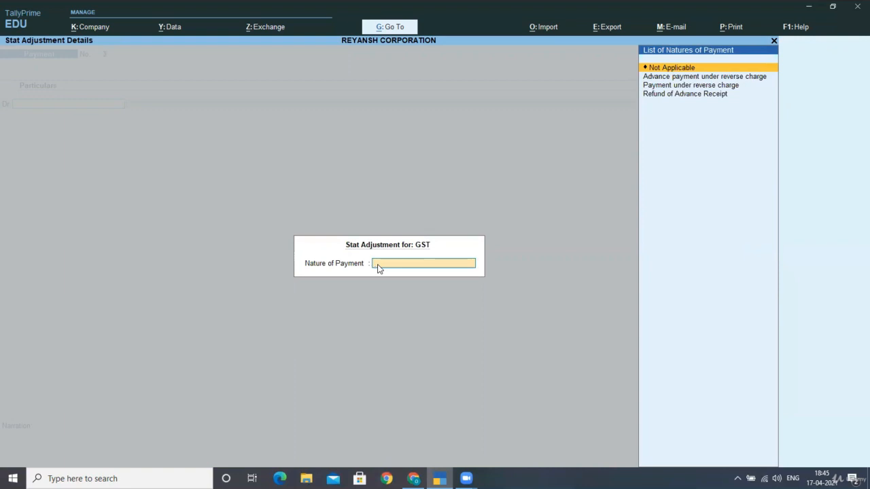
{"action": "key", "text": "Down"}
{"action": "key", "text": "Down"}
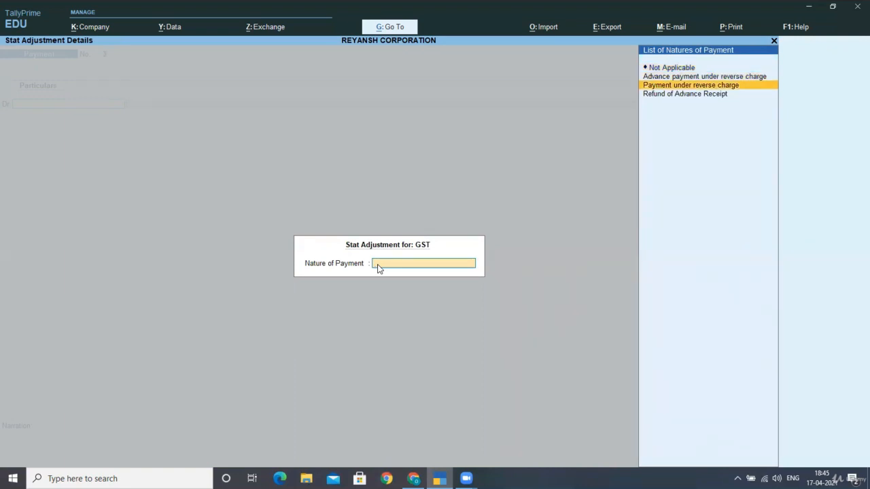
{"action": "key", "text": "Down"}
{"action": "key", "text": "Up"}
{"action": "key", "text": "Return"}
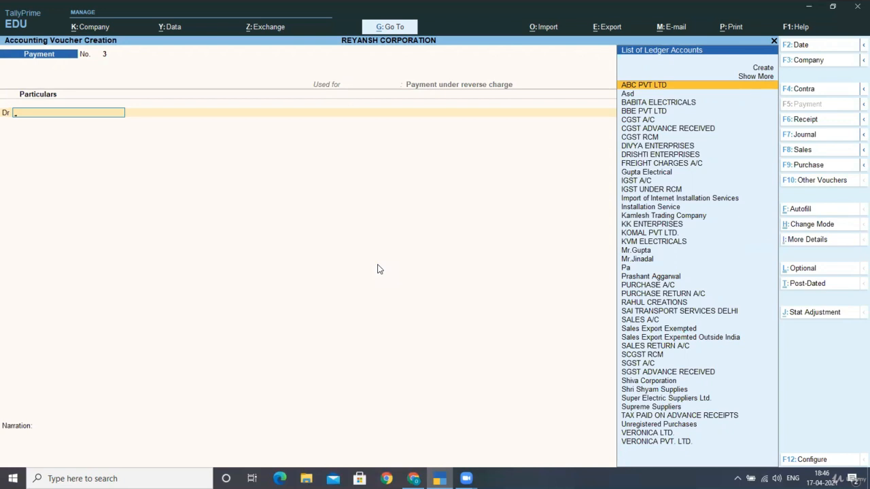
Step: Enter Cash as the debited ledger of the payment with an amount of 18,000
{"action": "type", "text": "C"}
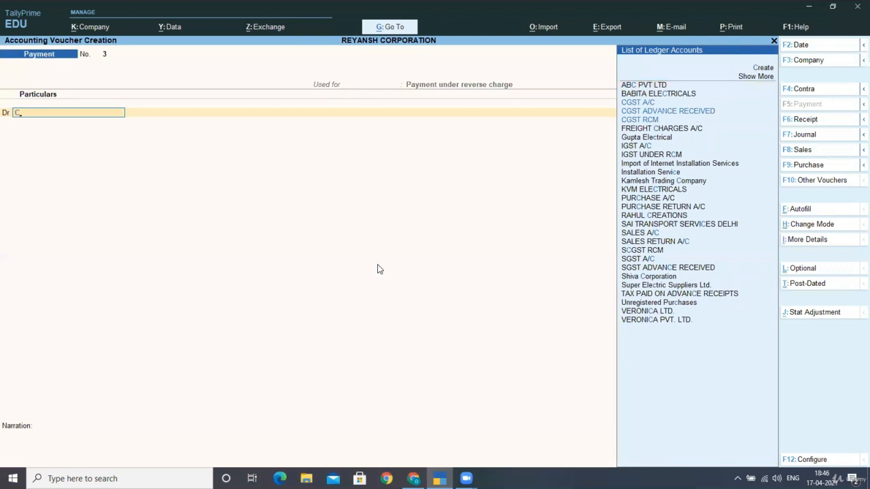
{"action": "key", "text": "Down"}
{"action": "key", "text": "Down"}
{"action": "key", "text": "Down"}
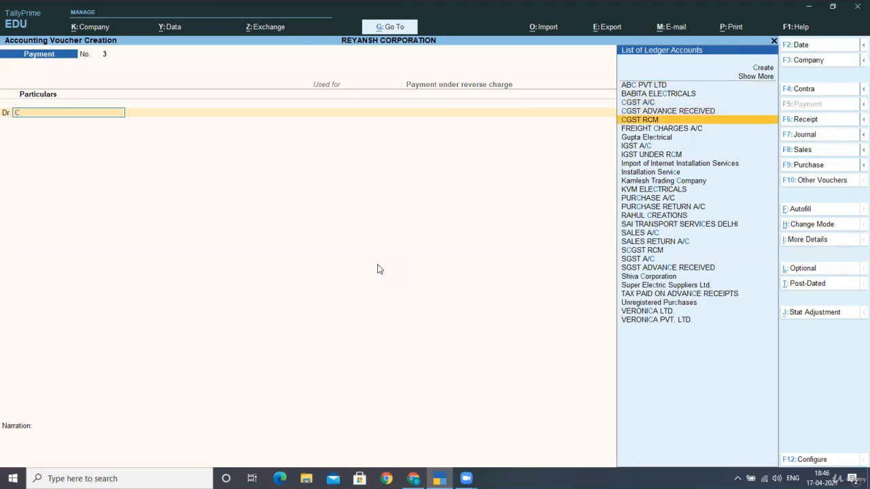
{"action": "type", "text": "as"}
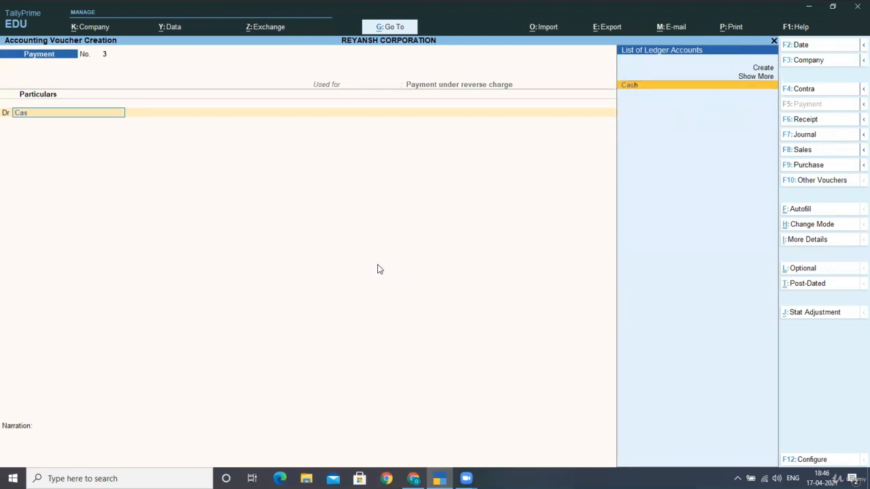
{"action": "key", "text": "Return"}
{"action": "type", "text": "1"}
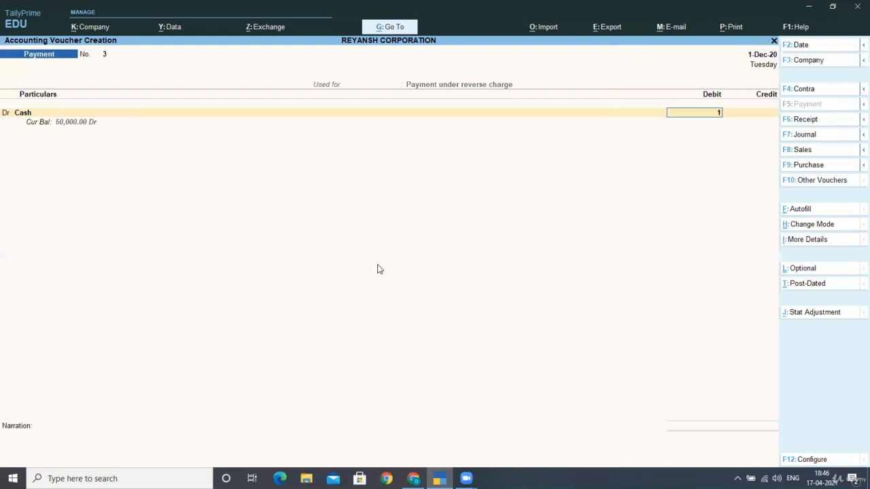
{"action": "type", "text": "8,000"}
{"action": "key", "text": "Return"}
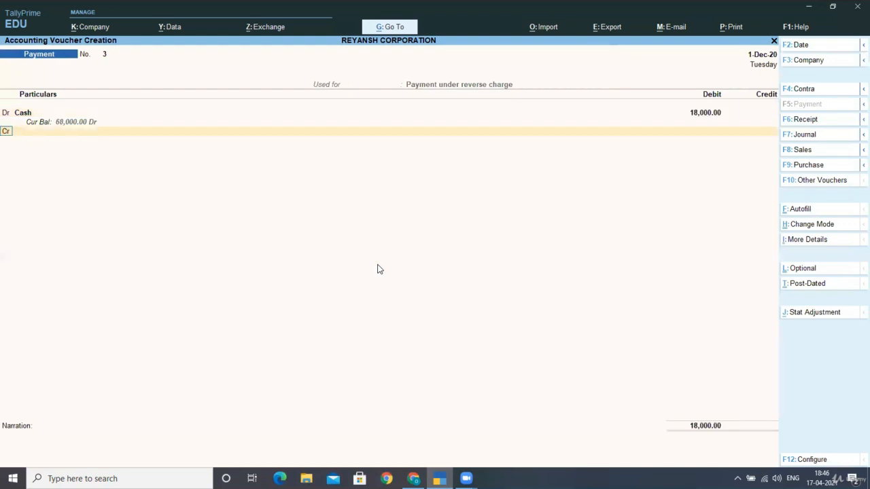
Step: Try to save the payment with IGST UNDER RCM as the credited ledger for 18,000
{"action": "key", "text": "Return"}
{"action": "type", "text": "Ig"}
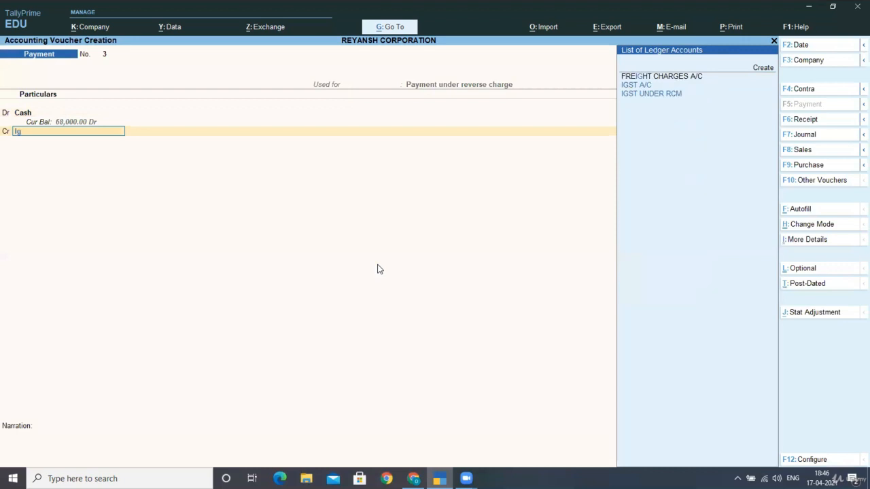
{"action": "key", "text": "Down"}
{"action": "key", "text": "Return"}
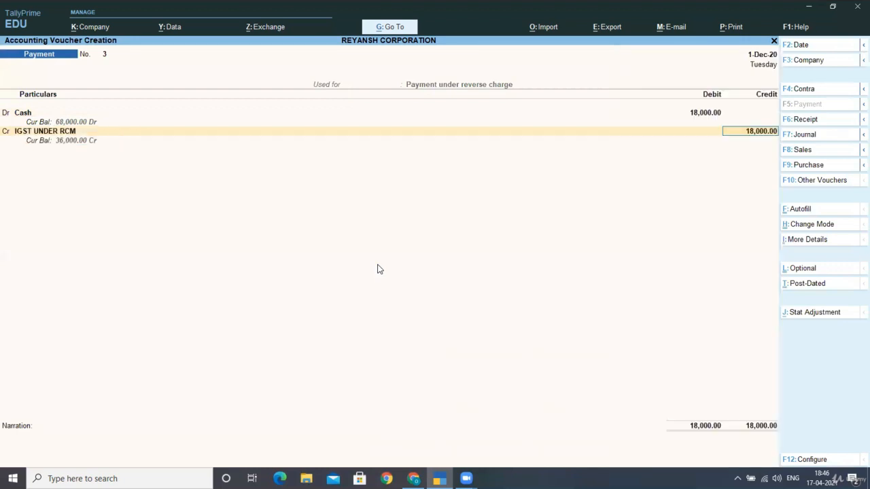
{"action": "key", "text": "Return"}
{"action": "key", "text": "Return"}
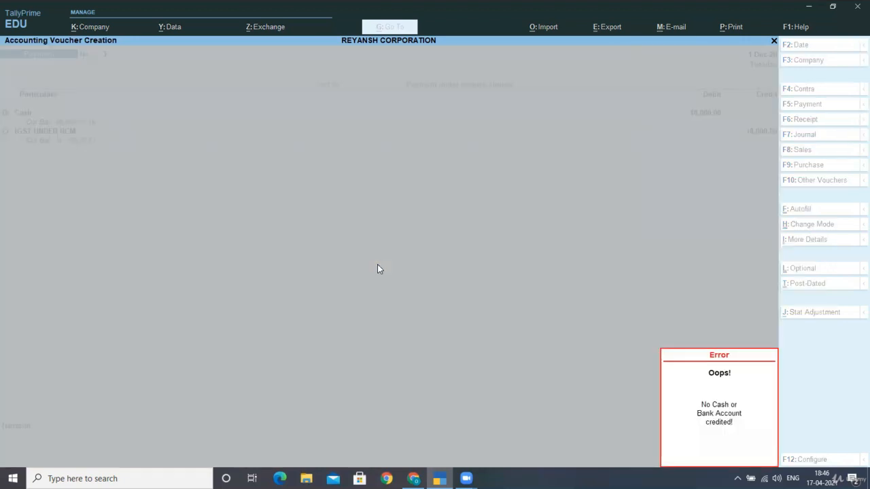
{"action": "key", "text": "Return"}
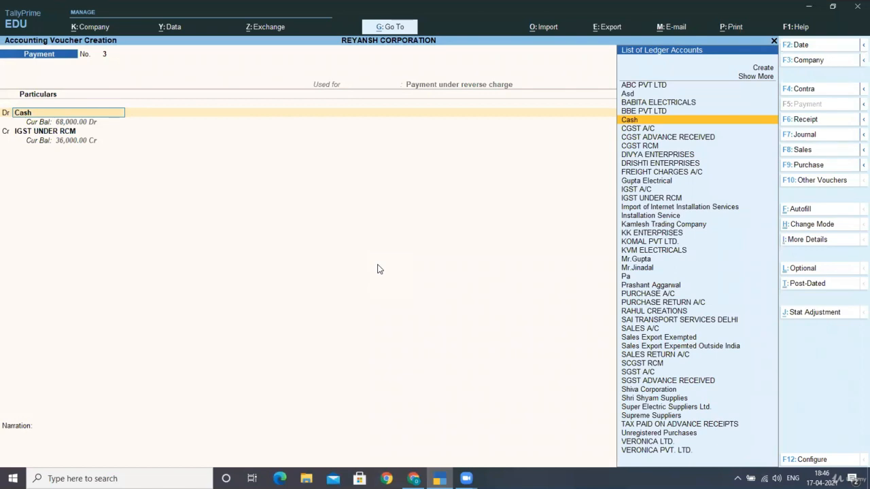
Step: Replace the debited Cash ledger with HDFC BANK A/C and try to save the payment
{"action": "type", "text": "Ba"}
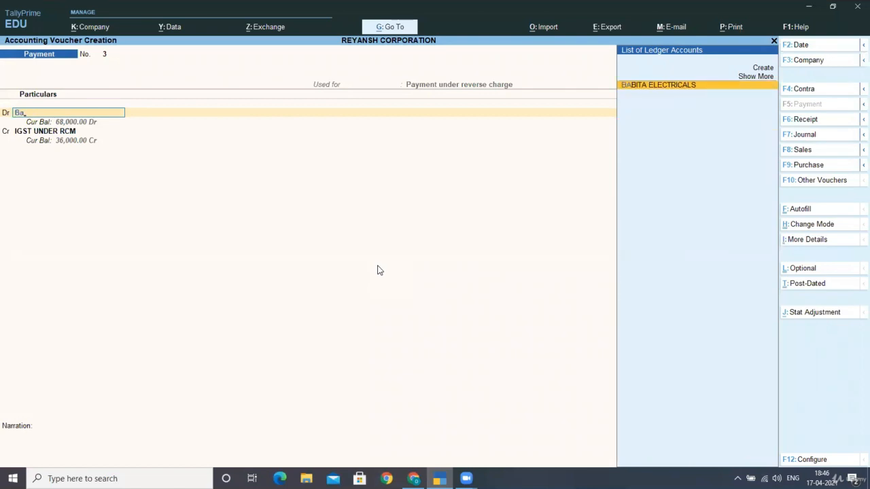
{"action": "key", "text": "BackSpace"}
{"action": "key", "text": "BackSpace"}
{"action": "type", "text": "Hd"}
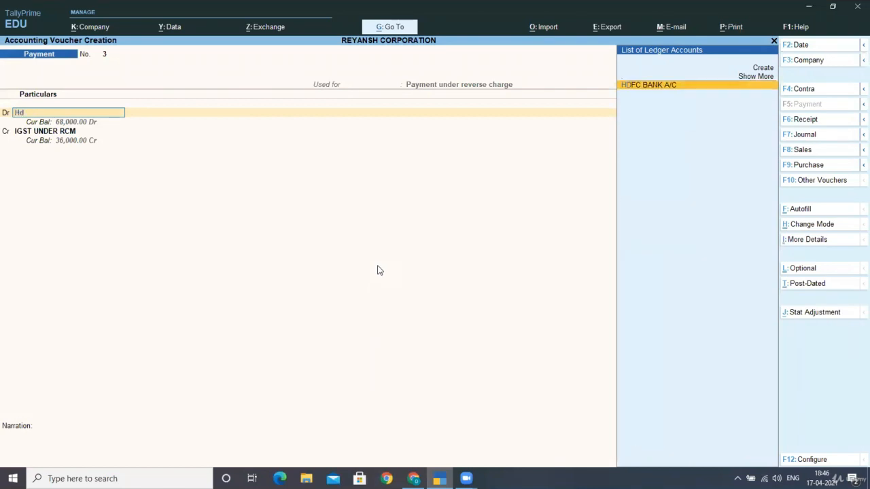
{"action": "key", "text": "Return"}
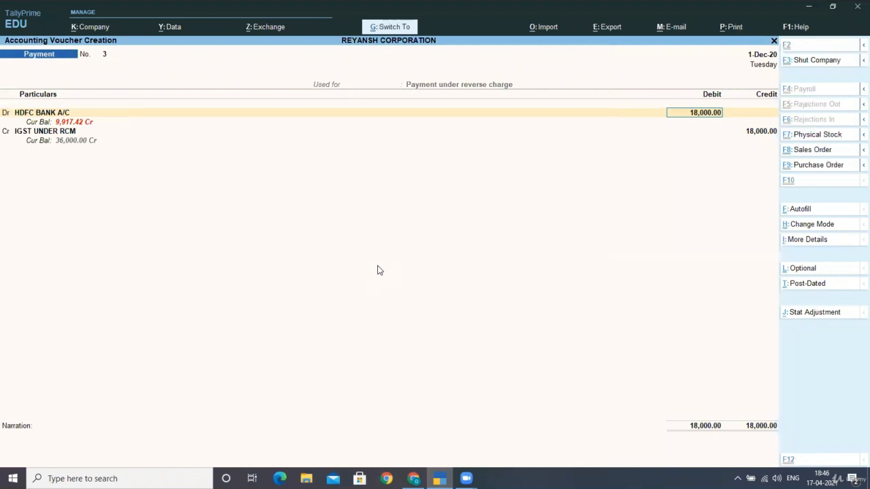
{"action": "key", "text": "ctrl+a"}
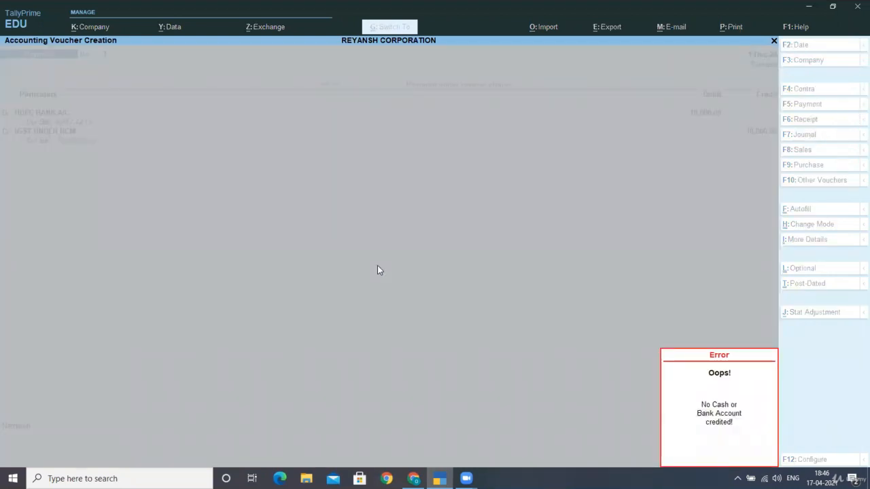
{"action": "key", "text": "Escape"}
Step: Change the payment to debit IGST UNDER RCM and credit Cash with 18,000, and save it
{"action": "type", "text": "Ig"}
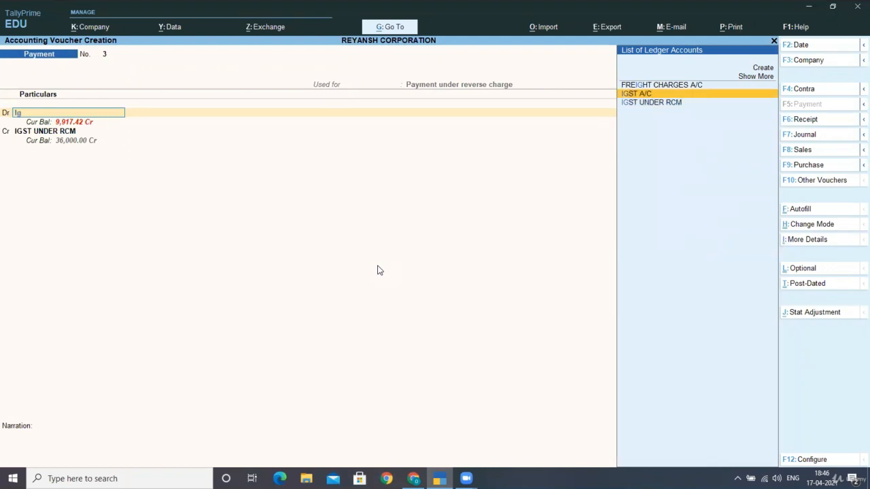
{"action": "key", "text": "Down"}
{"action": "key", "text": "Return"}
{"action": "key", "text": "Return"}
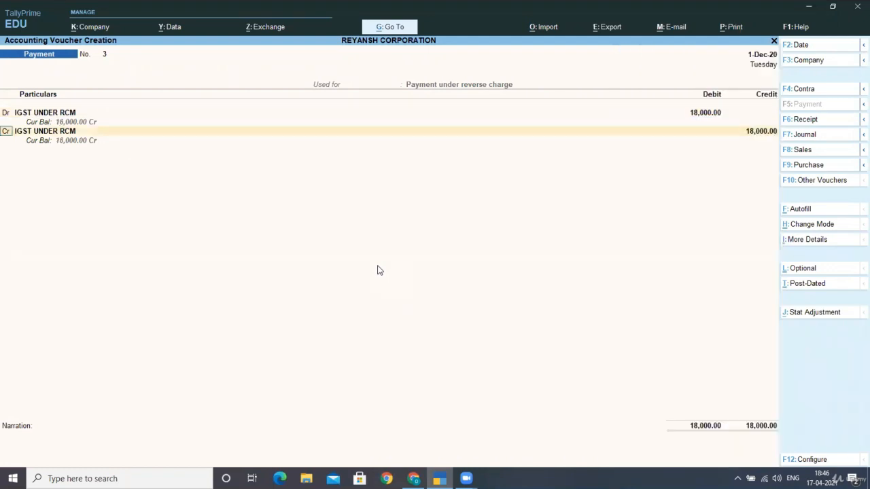
{"action": "type", "text": "C"}
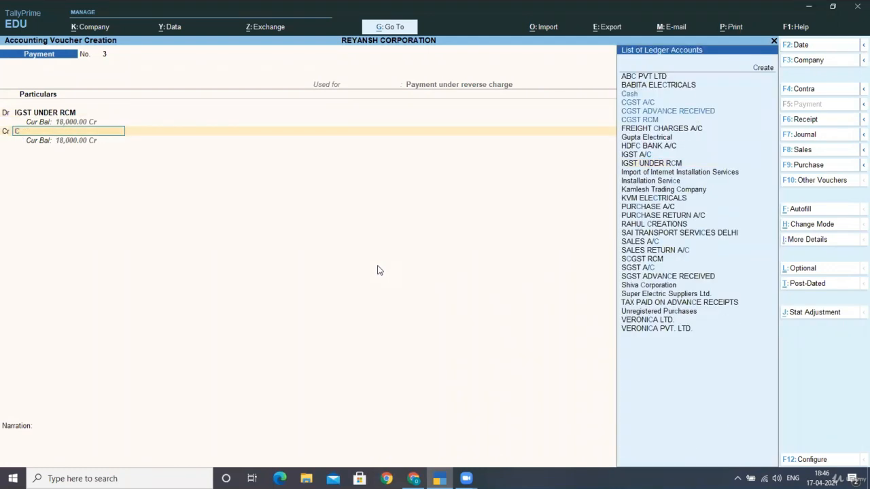
{"action": "type", "text": "a"}
{"action": "key", "text": "Return"}
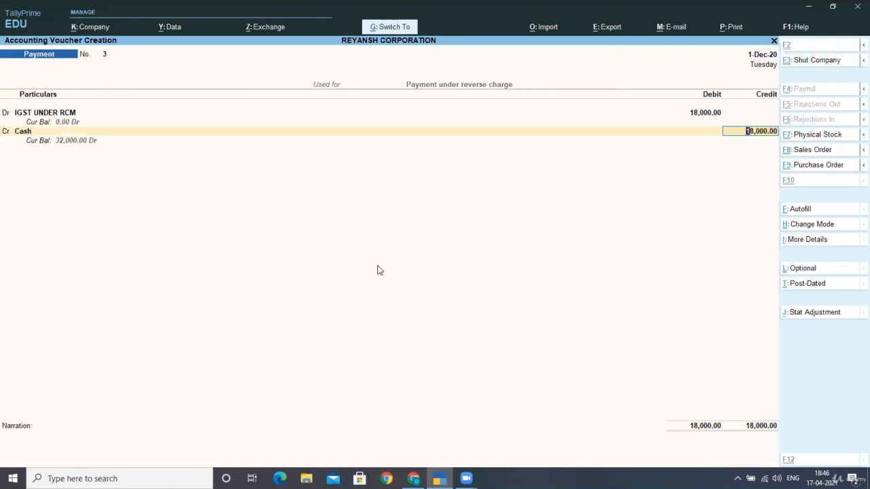
{"action": "key", "text": "ctrl+a"}
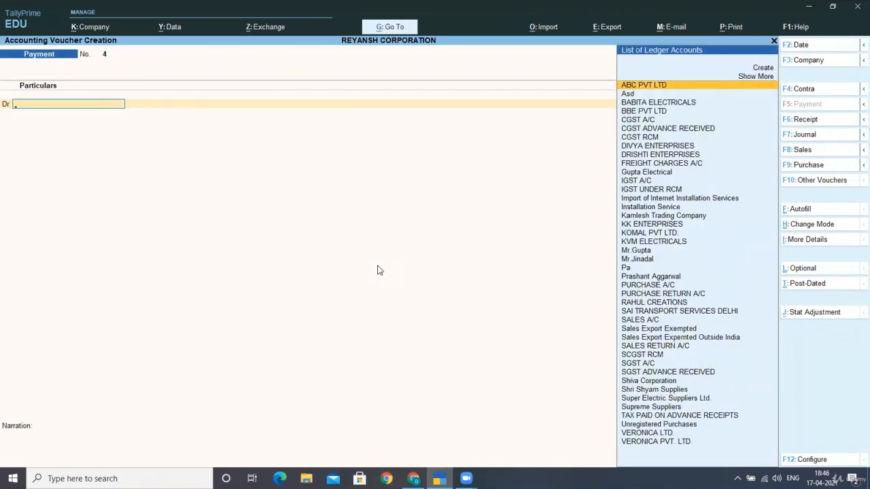
Step: Start a journal with a GST stat adjustment of Increase of Input Tax Credit and Import of services as the additional detail
{"action": "key", "text": "F7"}
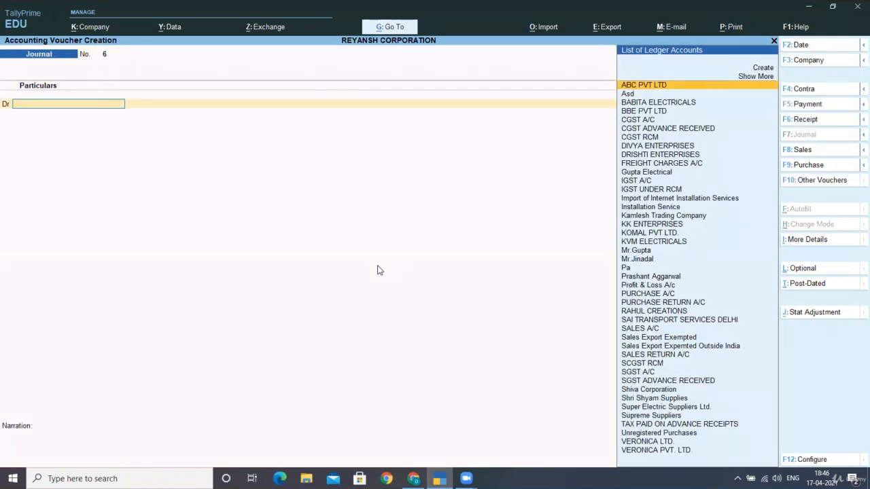
{"action": "left_click", "coordinate": [812, 314]}
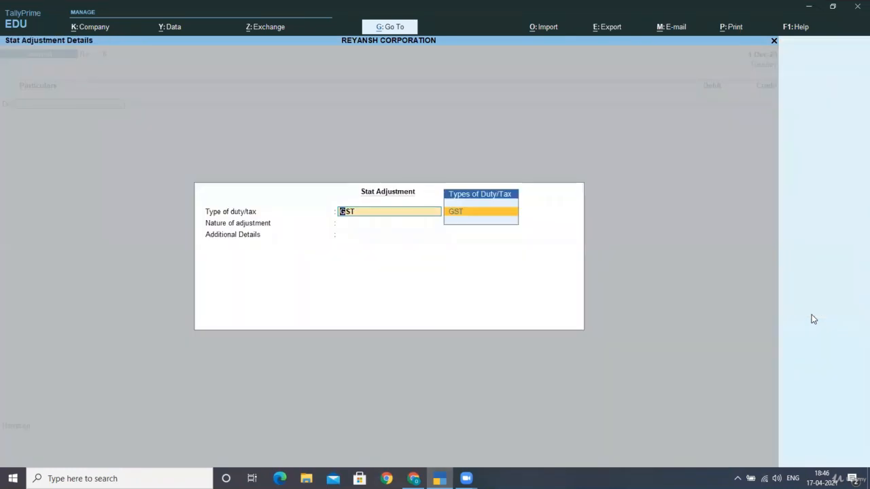
{"action": "key", "text": "Return"}
{"action": "key", "text": "Down"}
{"action": "key", "text": "Down"}
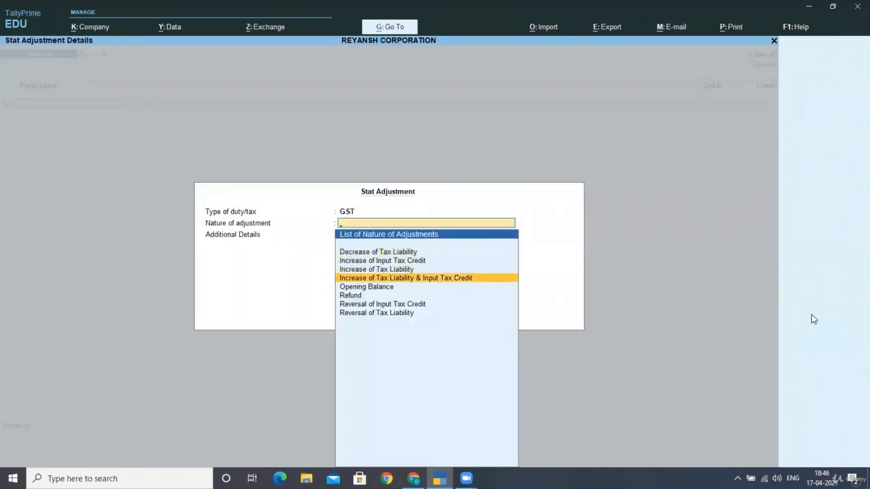
{"action": "key", "text": "Up"}
{"action": "key", "text": "Up"}
{"action": "key", "text": "Return"}
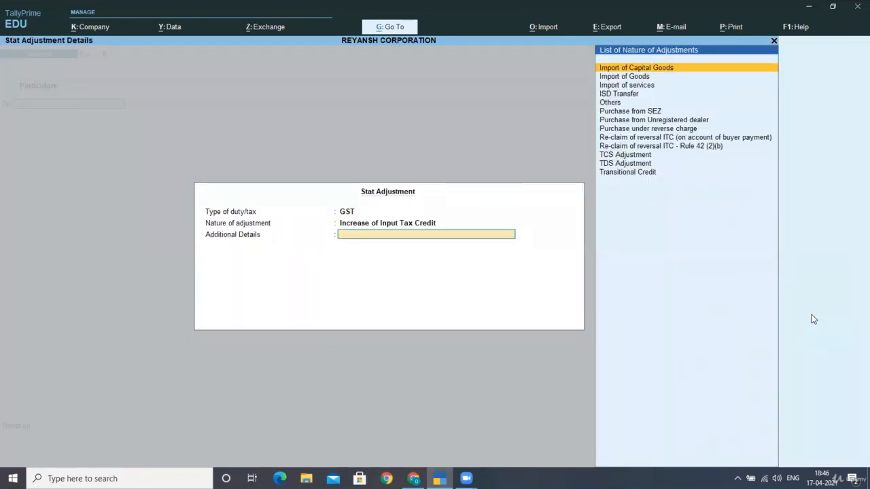
{"action": "key", "text": "Down"}
{"action": "key", "text": "Down"}
{"action": "key", "text": "Return"}
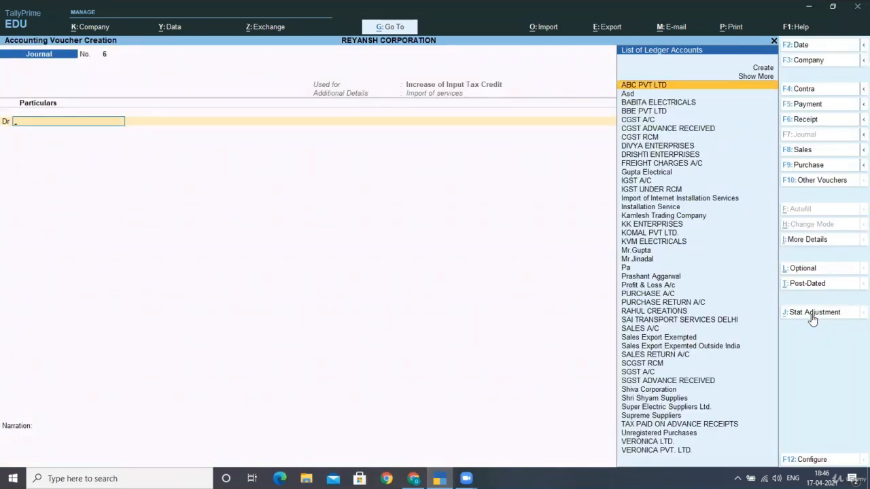
Step: Debit IGST A/C with 18000, entering an 18% rate and a taxable value of 100000 in its GST details
{"action": "type", "text": "i"}
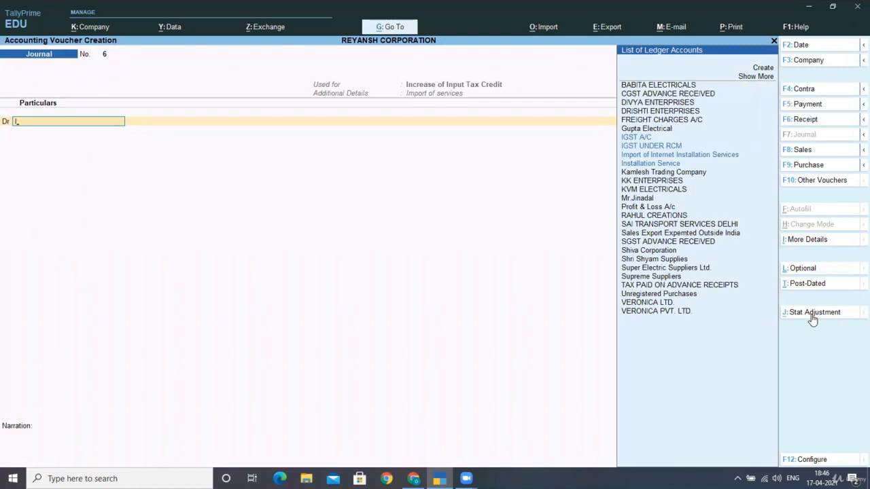
{"action": "type", "text": "gst"}
{"action": "key", "text": "Return"}
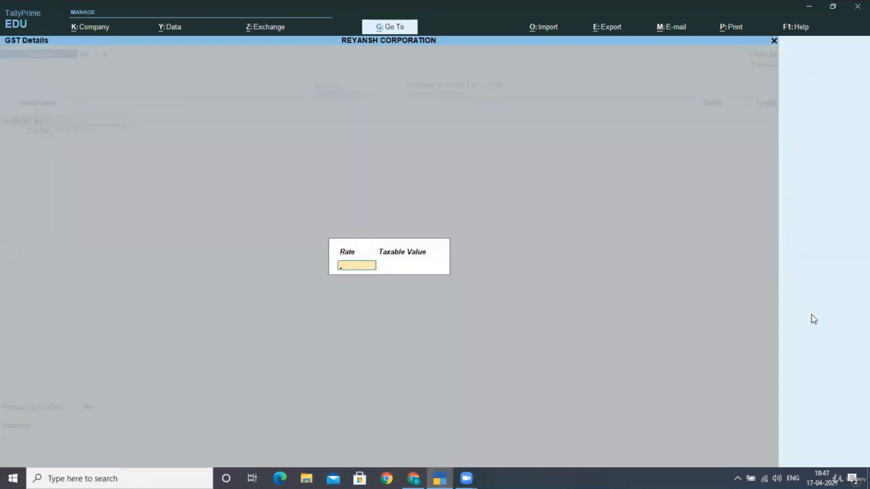
{"action": "type", "text": "18"}
{"action": "key", "text": "Return"}
{"action": "type", "text": "100000"}
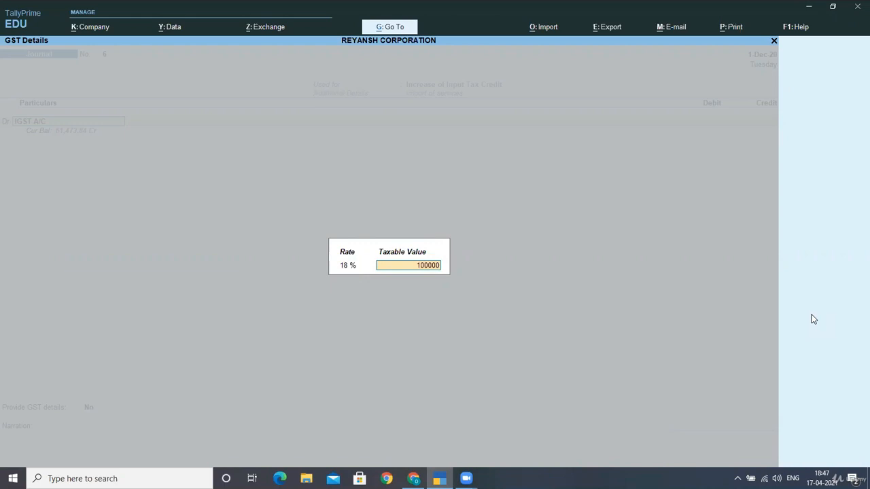
{"action": "key", "text": "Return"}
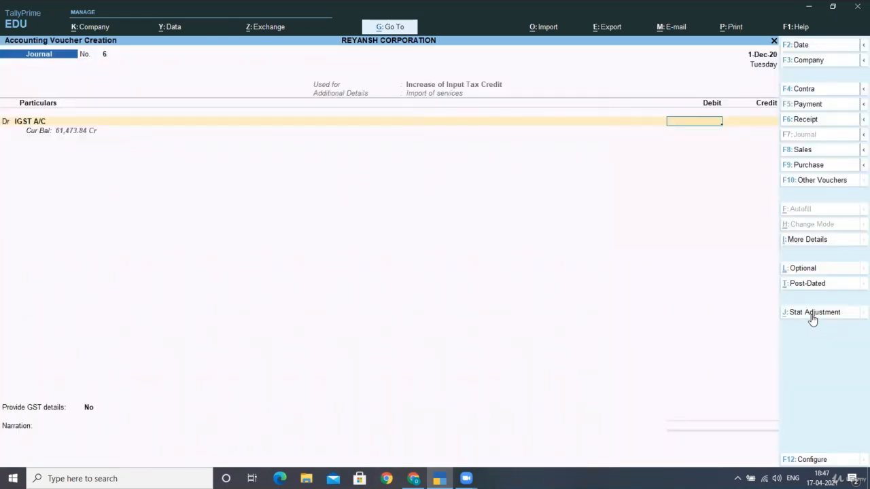
{"action": "type", "text": "18000"}
{"action": "key", "text": "Return"}
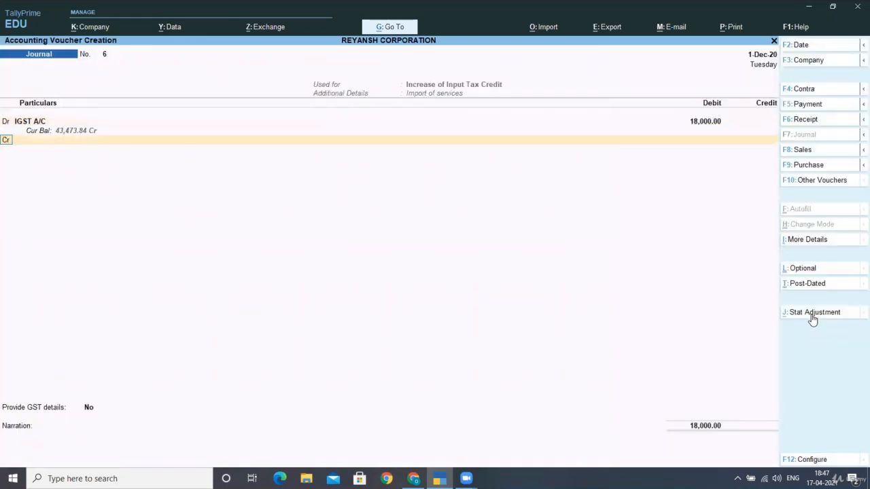
Step: Choose TAX PAID ON ADVANCE RECEIPTS as the credited ledger of the journal
{"action": "key", "text": "Return"}
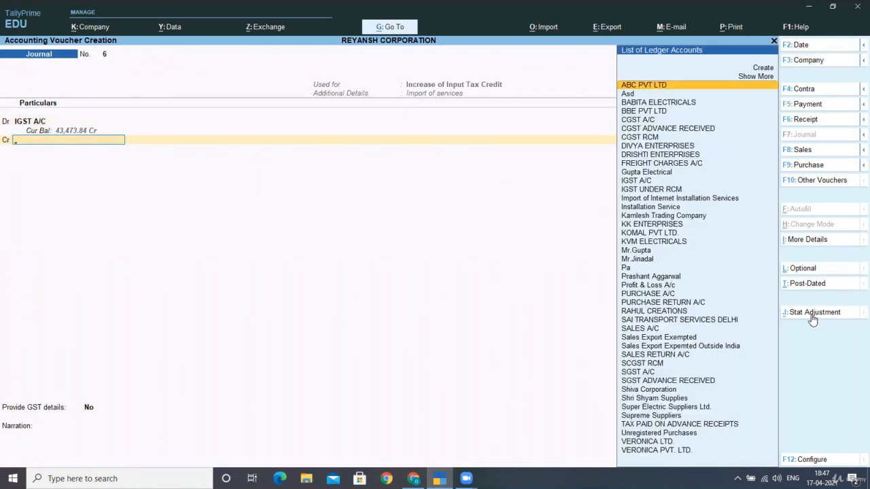
{"action": "type", "text": "Tax"}
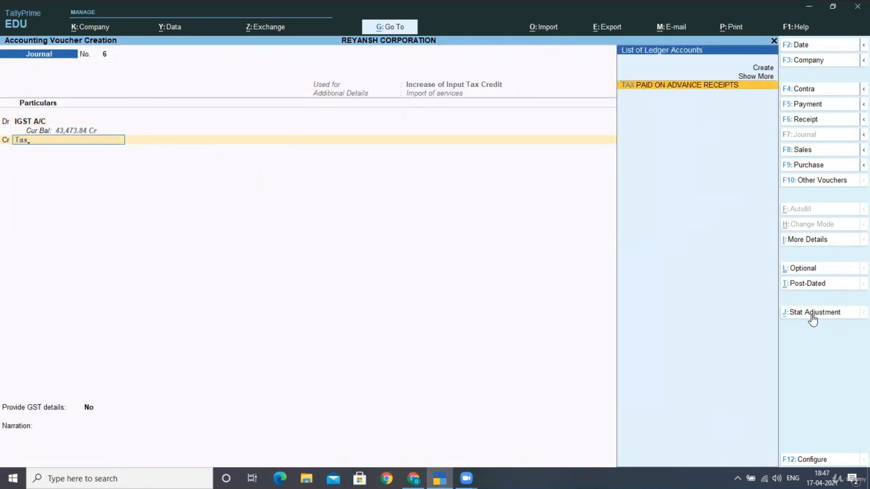
{"action": "key", "text": "Return"}
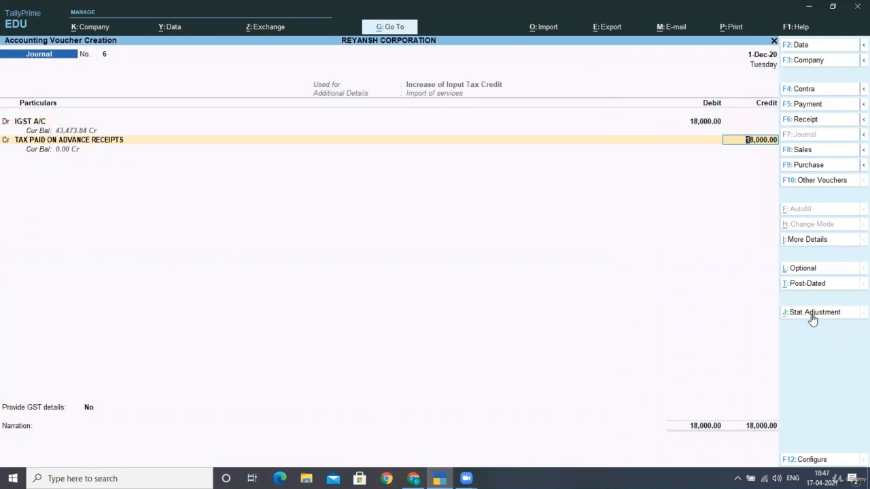
Step: Credit TAX PAID ON ADVANCE RECEIPTS with 18,000 and provide the journal's GST details with a reverse charge period from 1-Dec-20
{"action": "key", "text": "Return"}
{"action": "key", "text": "Down"}
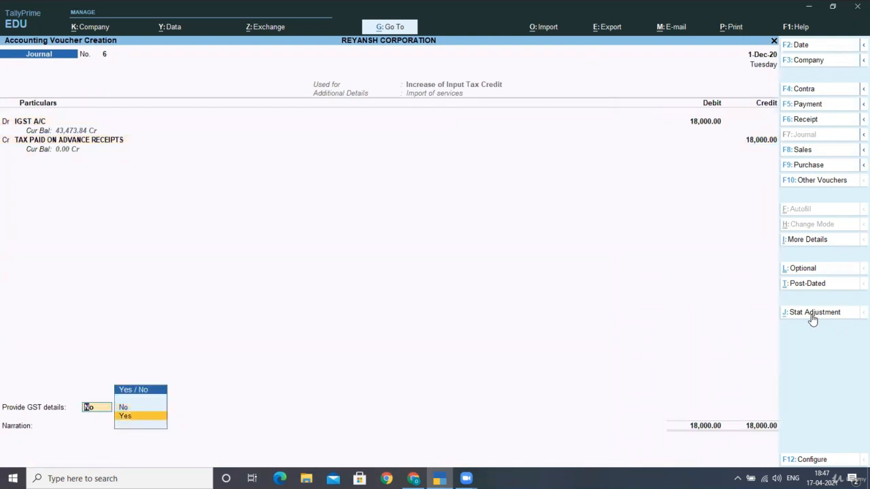
{"action": "key", "text": "Return"}
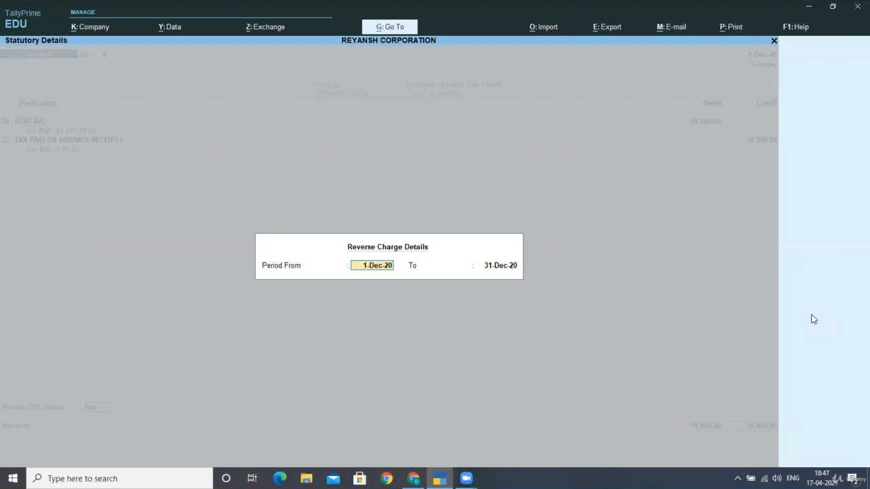
{"action": "key", "text": "Return"}
{"action": "key", "text": "BackSpace"}
{"action": "type", "text": "1"}
{"action": "type", "text": "."}
{"action": "type", "text": "12"}
{"action": "key", "text": "Return"}
{"action": "key", "text": "Return"}
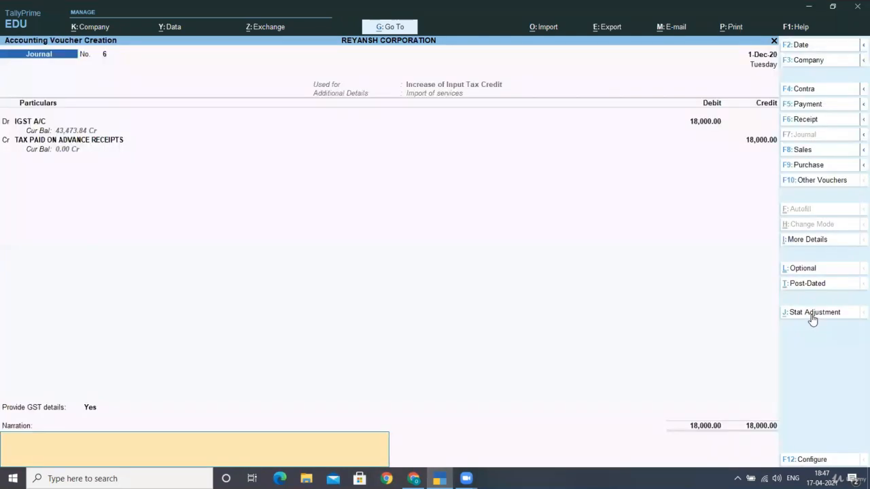
Step: Save the input tax credit journal without a narration and leave voucher entry
{"action": "key", "text": "Return"}
{"action": "key", "text": "Return"}
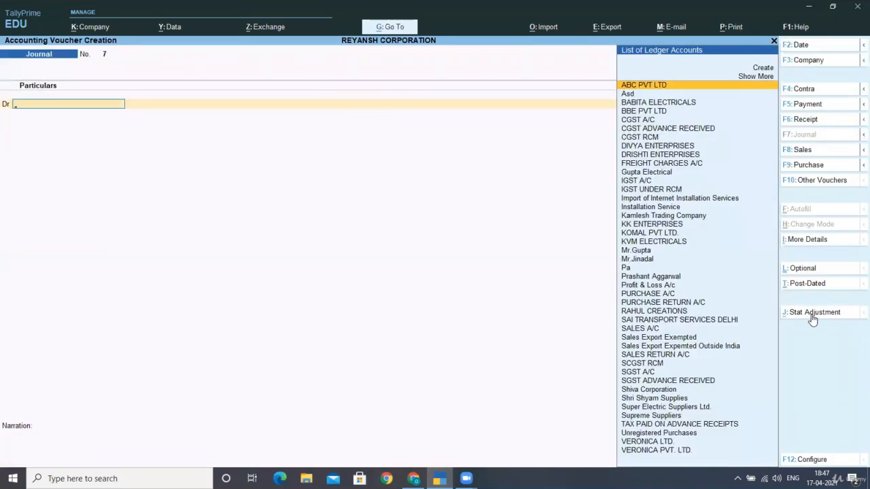
{"action": "key", "text": "Escape"}
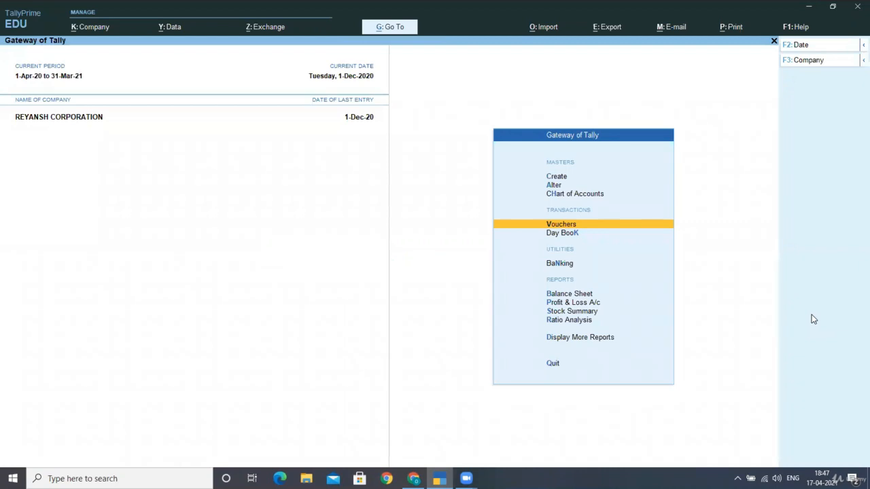
Step: Open the GSTR-2 report from the GST reports
{"action": "key", "text": "d"}
{"action": "key", "text": "g"}
{"action": "key", "text": "Down"}
{"action": "key", "text": "Return"}
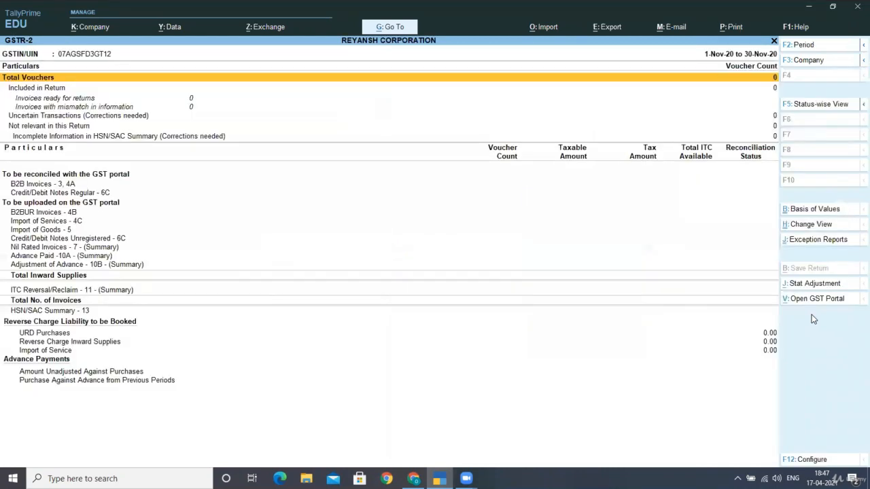
Step: Set the GSTR-2 report period from 1-4-2020 to 31-3-2021
{"action": "key", "text": "F2"}
{"action": "type", "text": "1-4"}
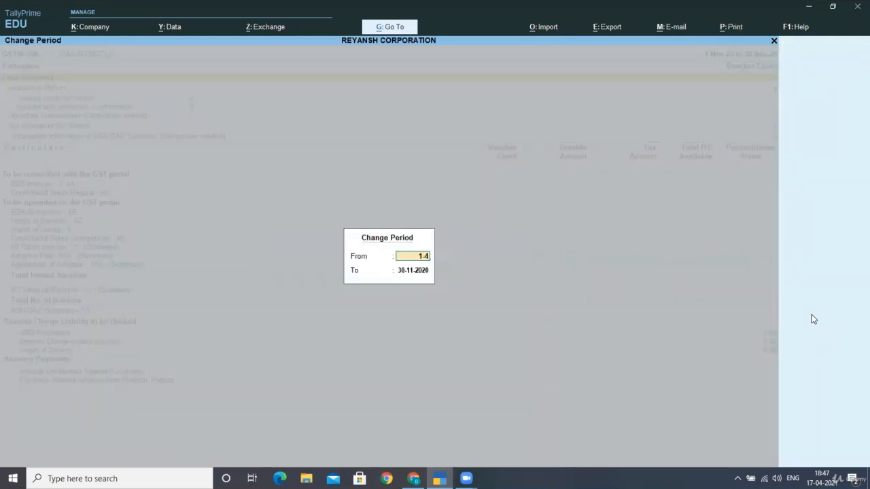
{"action": "key", "text": "Return"}
{"action": "type", "text": "31-"}
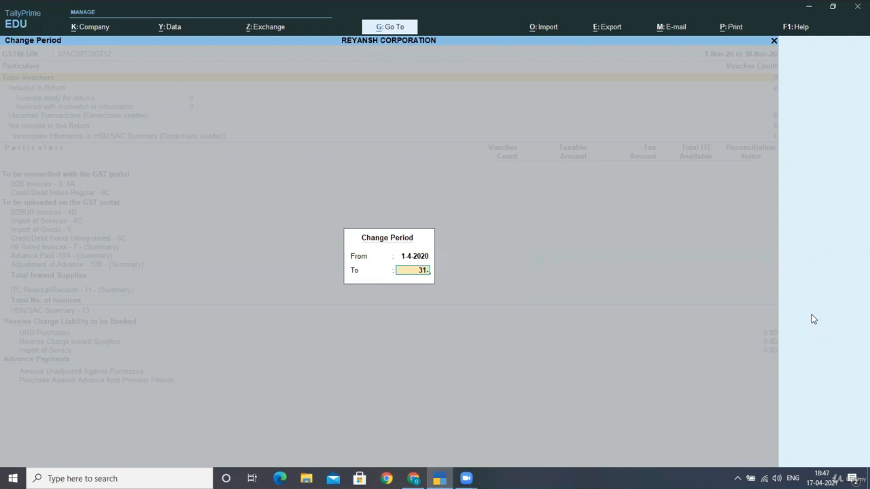
{"action": "type", "text": "3"}
{"action": "key", "text": "Return"}
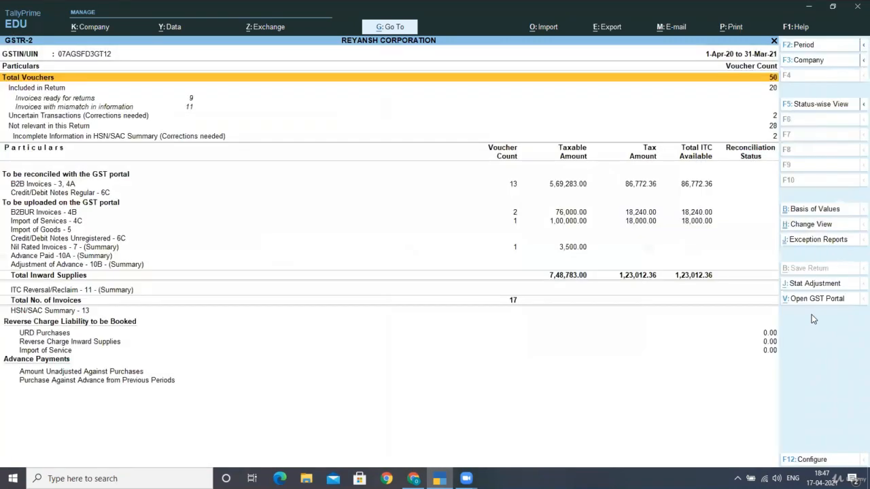
Step: Examine the Import of Service liability to be booked and the Import of Services - 4C row in GSTR-2
{"action": "key", "text": "Down"}
{"action": "key", "text": "Down"}
{"action": "key", "text": "Down"}
{"action": "key", "text": "Down"}
{"action": "key", "text": "Down"}
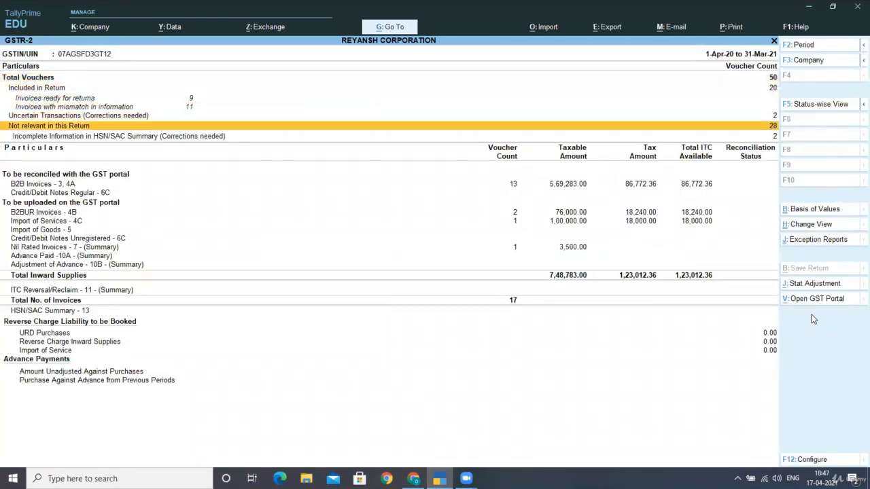
{"action": "key", "text": "Down"}
{"action": "key", "text": "Down"}
{"action": "key", "text": "Down"}
{"action": "key", "text": "Down"}
{"action": "key", "text": "Down"}
{"action": "key", "text": "Down"}
{"action": "key", "text": "Down"}
{"action": "key", "text": "Down"}
{"action": "key", "text": "Down"}
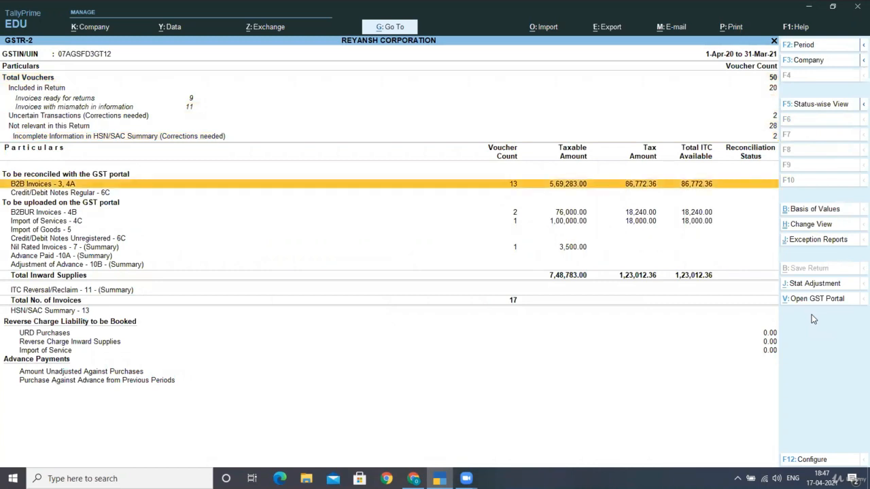
{"action": "key", "text": "Down"}
{"action": "key", "text": "Down"}
{"action": "key", "text": "Down"}
{"action": "key", "text": "Down"}
{"action": "key", "text": "Down"}
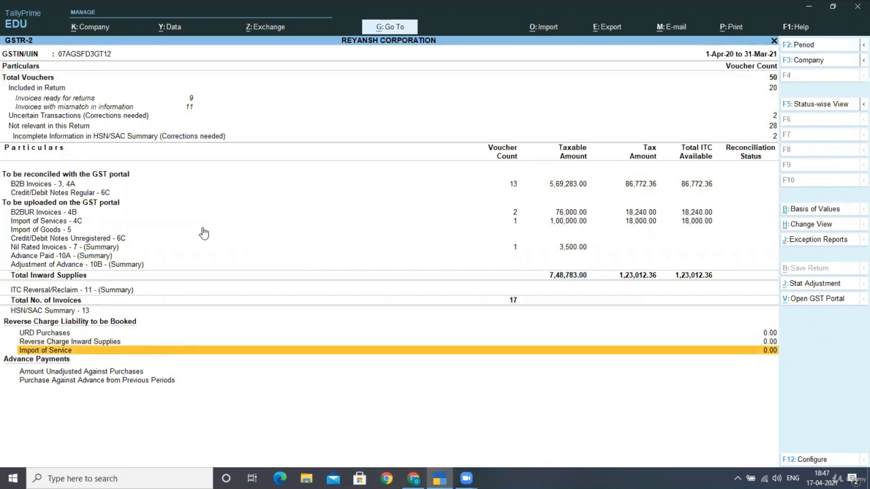
{"action": "left_click", "coordinate": [78, 222]}
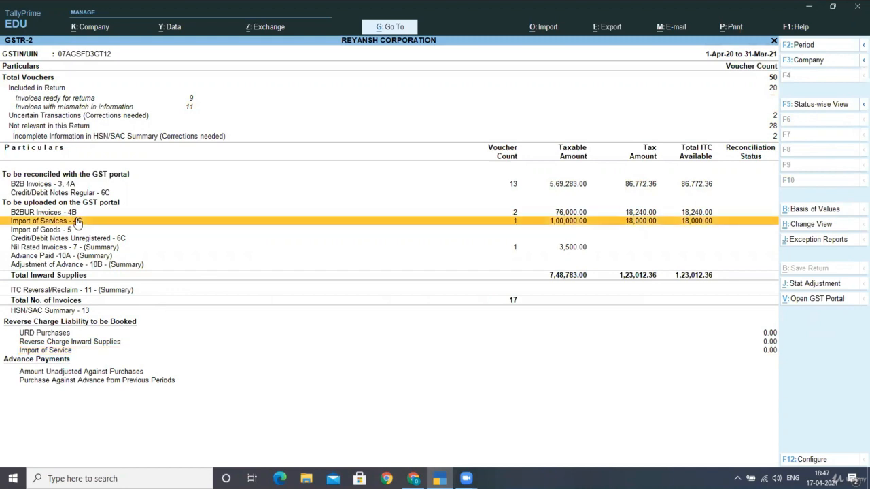